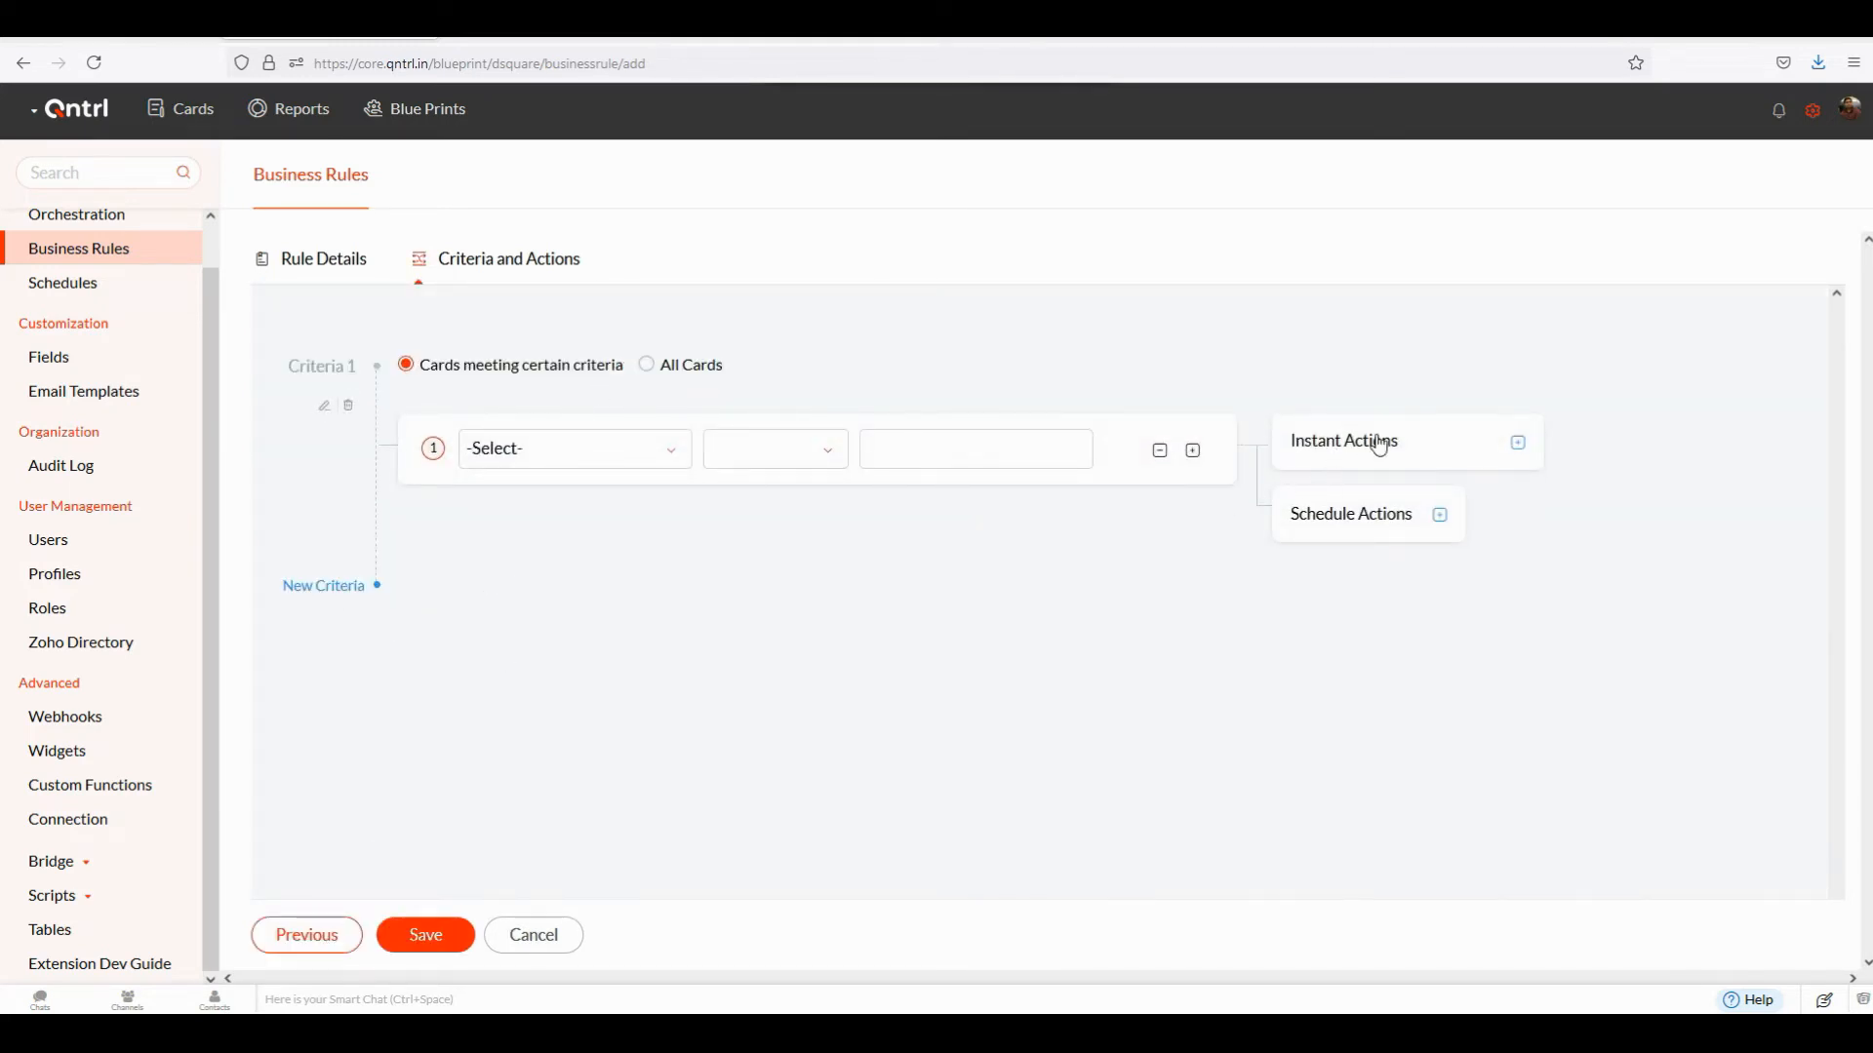
# Browse the card fields available as conditions for Criteria 1 of the new business rule
pyautogui.click(605, 465)
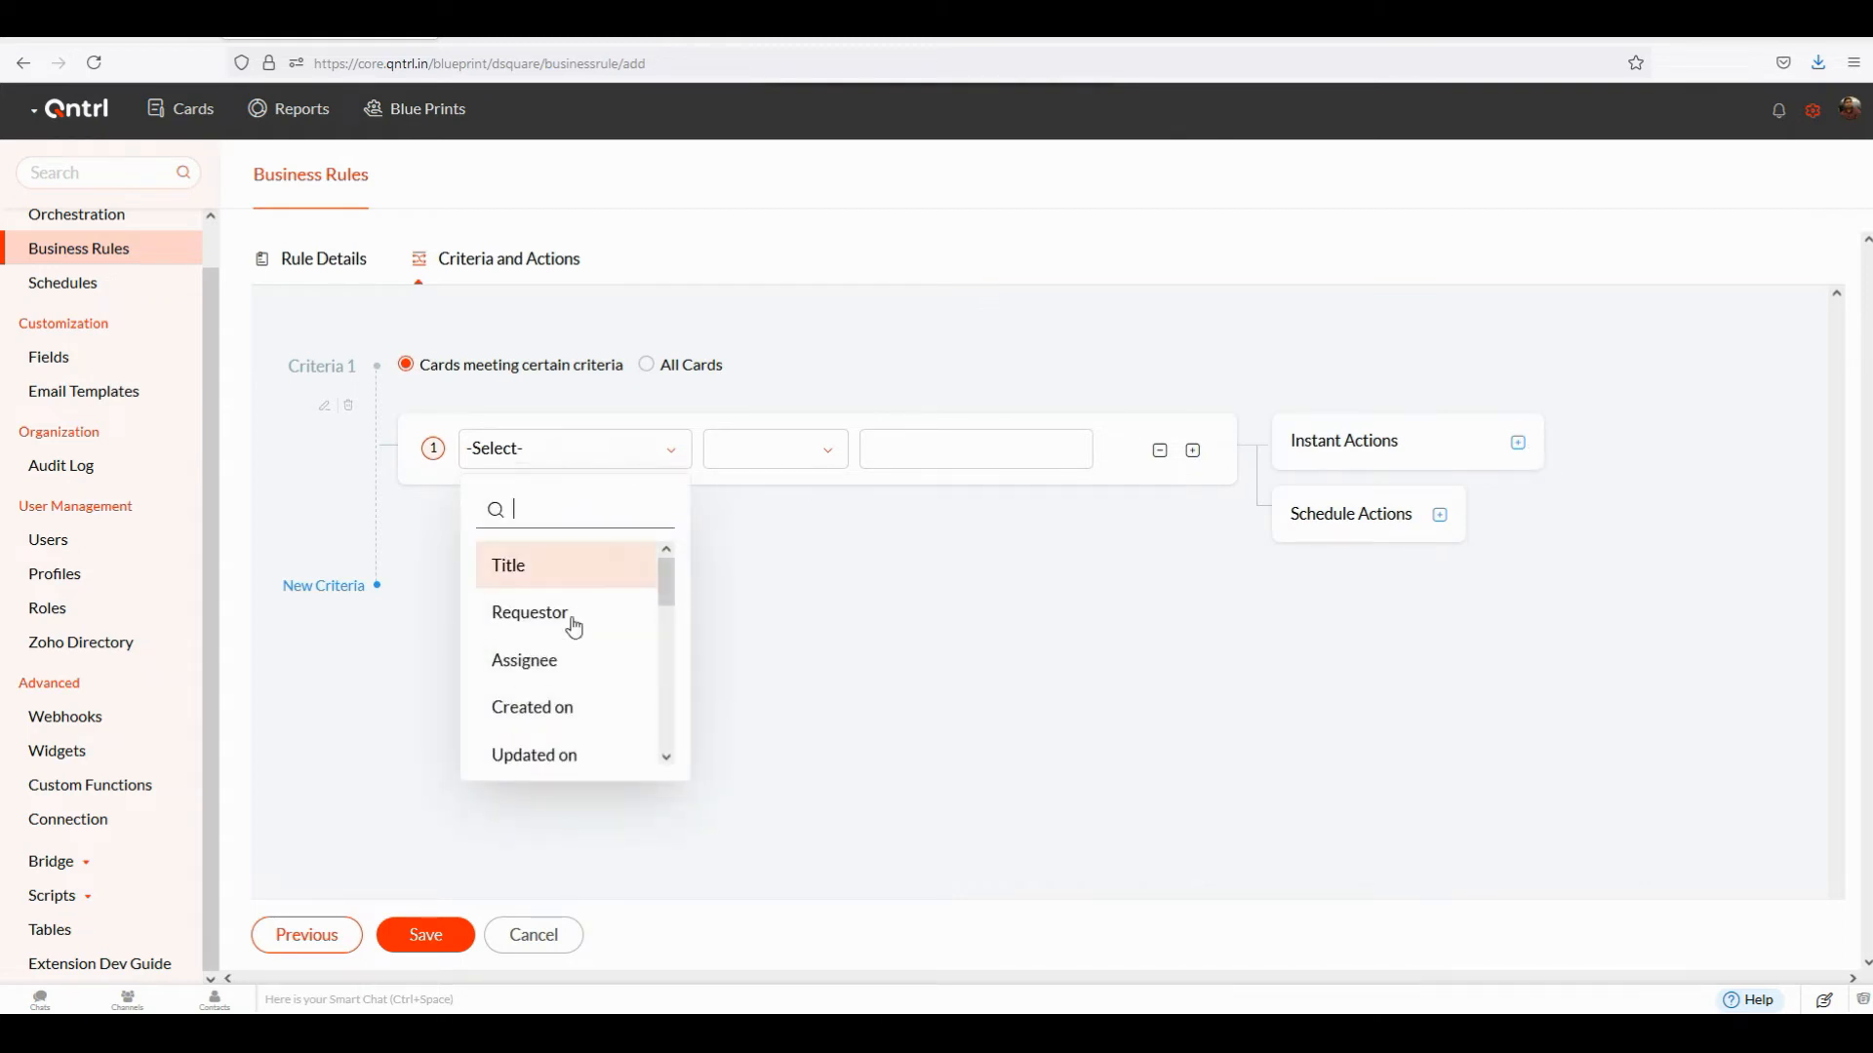
pyautogui.scroll(-3, 566, 675)
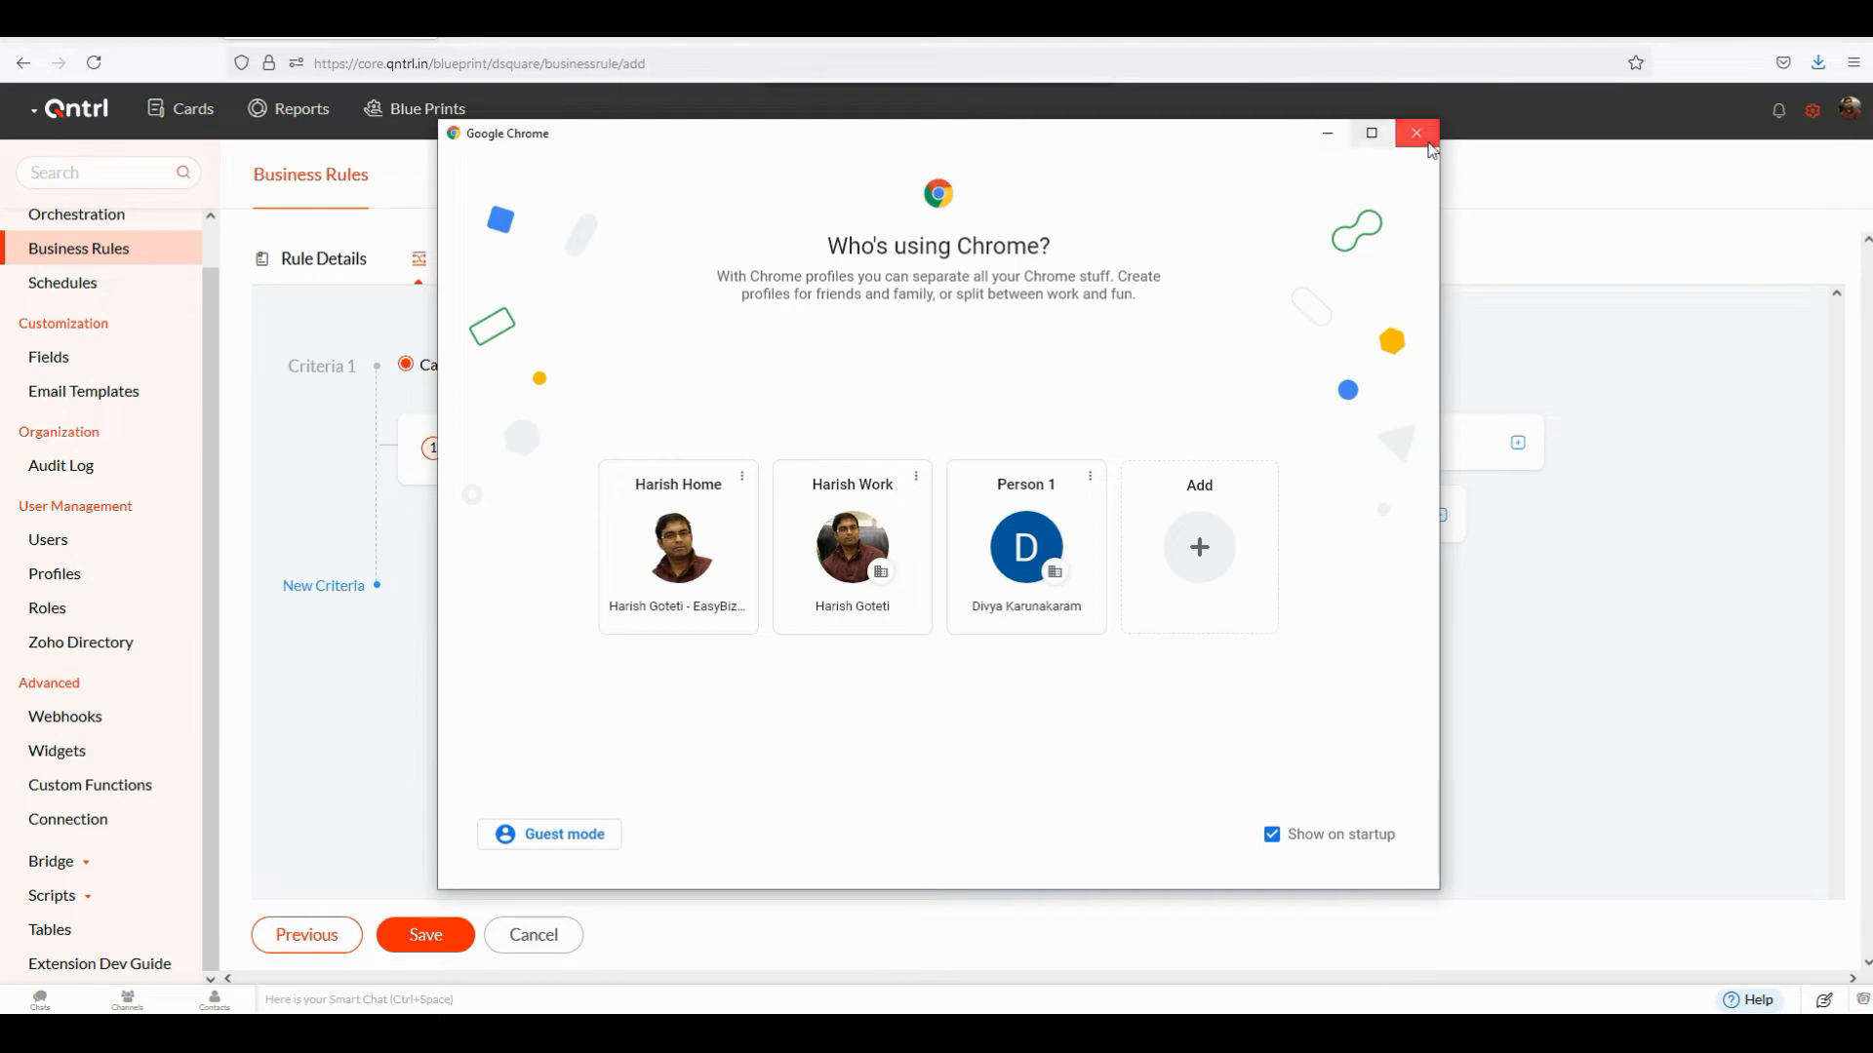
# Dismiss the Chrome profile chooser, check the Qntrl Process Compliance Features slide, and return to Qntrl
pyautogui.click(1428, 142)
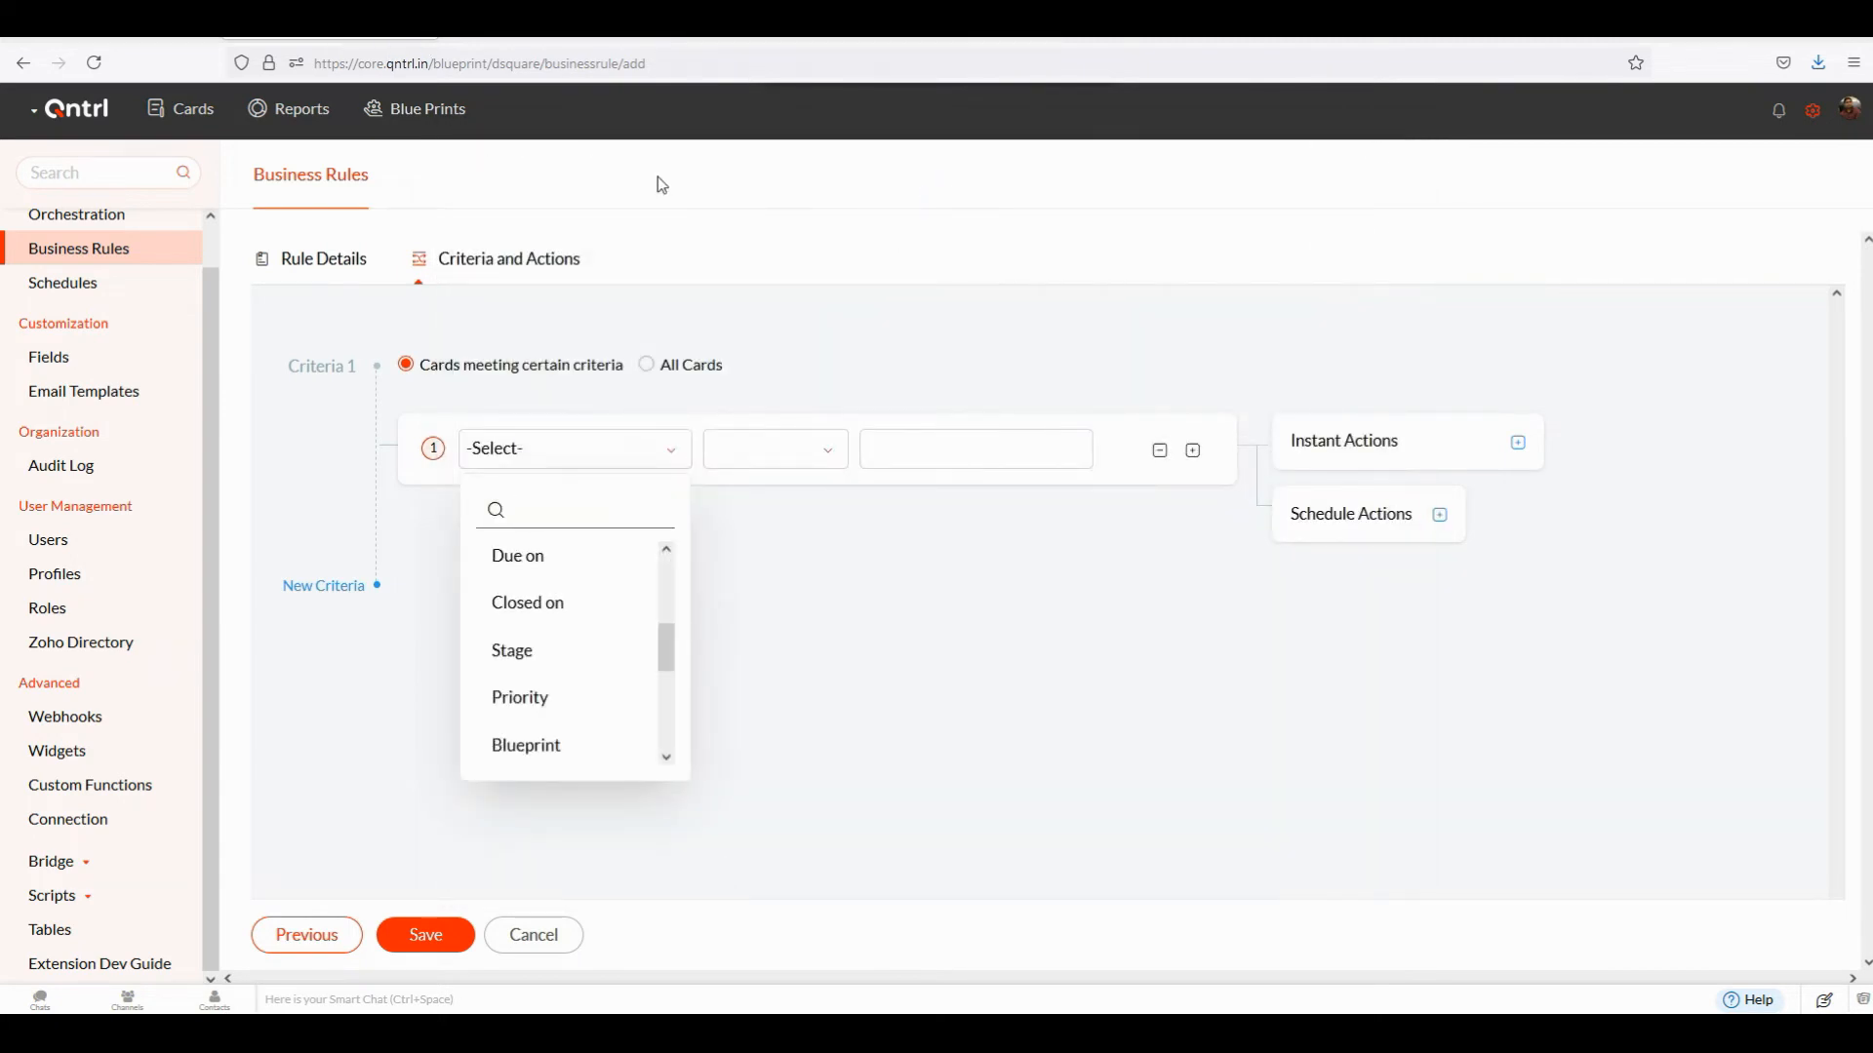
pyautogui.hotkey('alt', 'Tab')
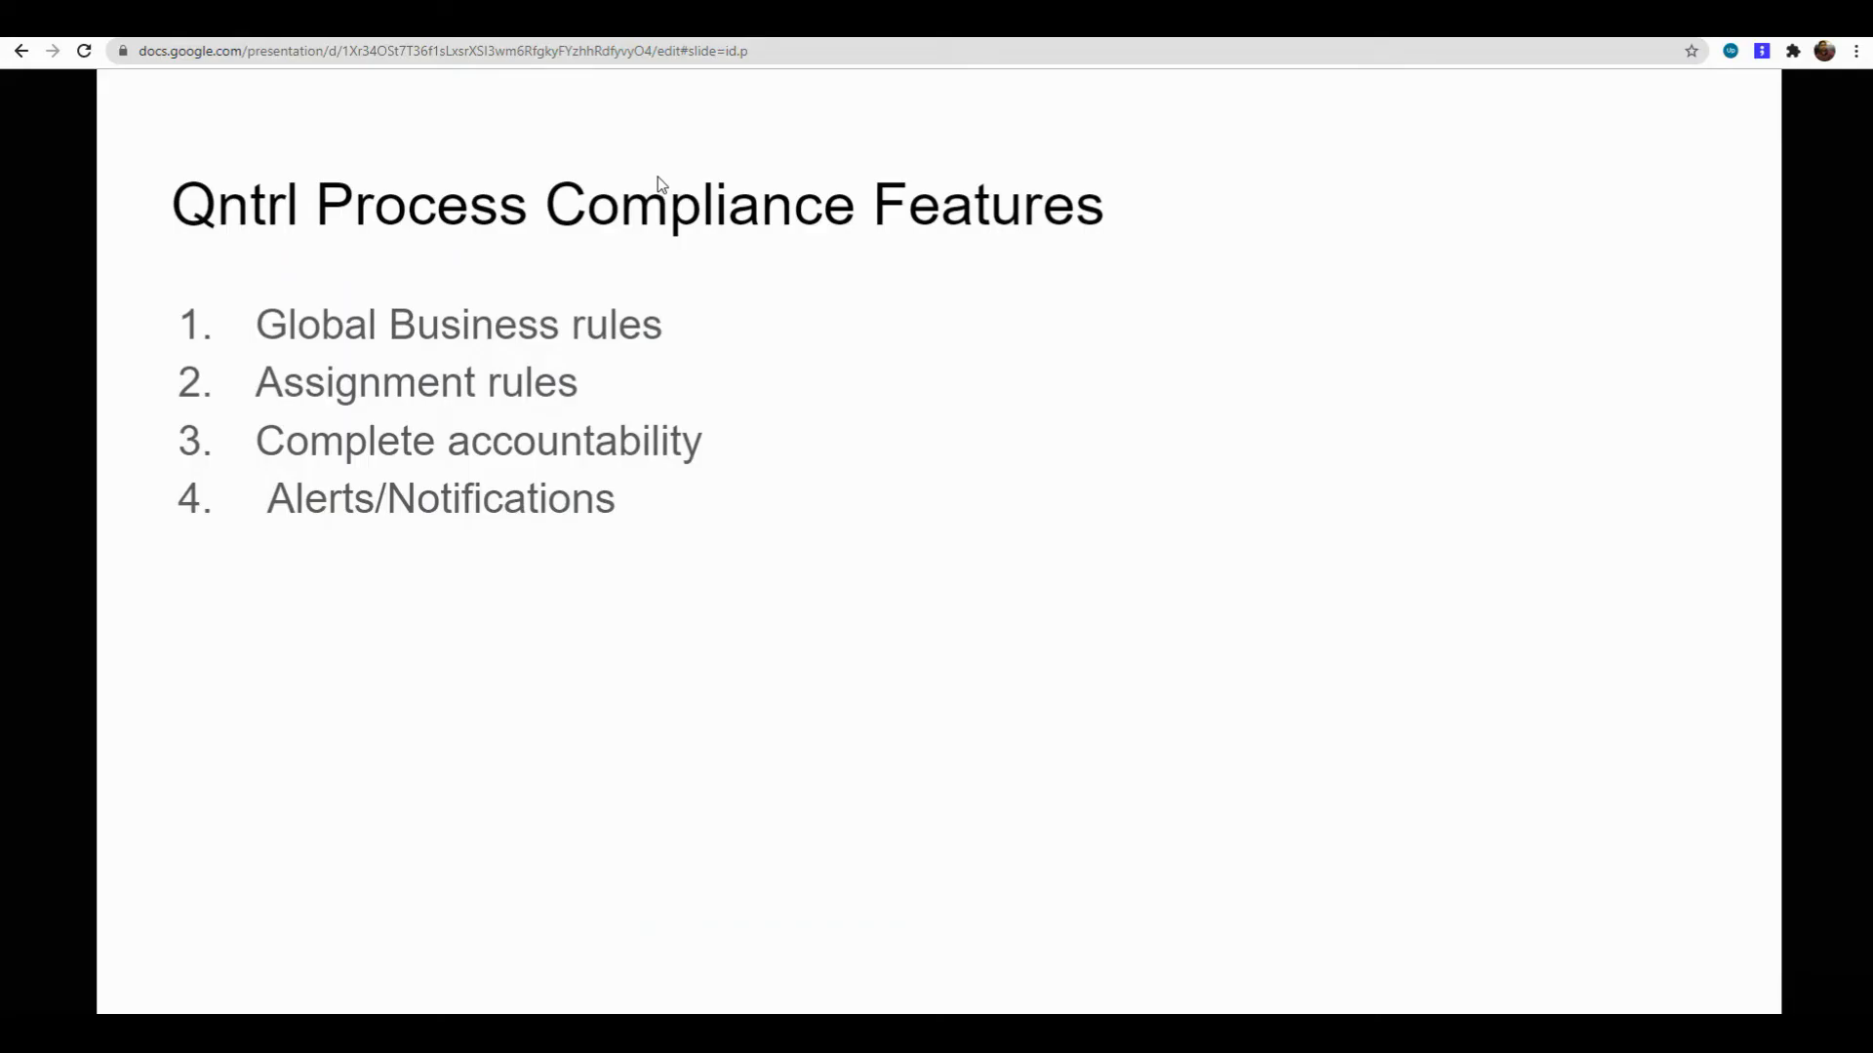
pyautogui.hotkey('alt', 'Tab')
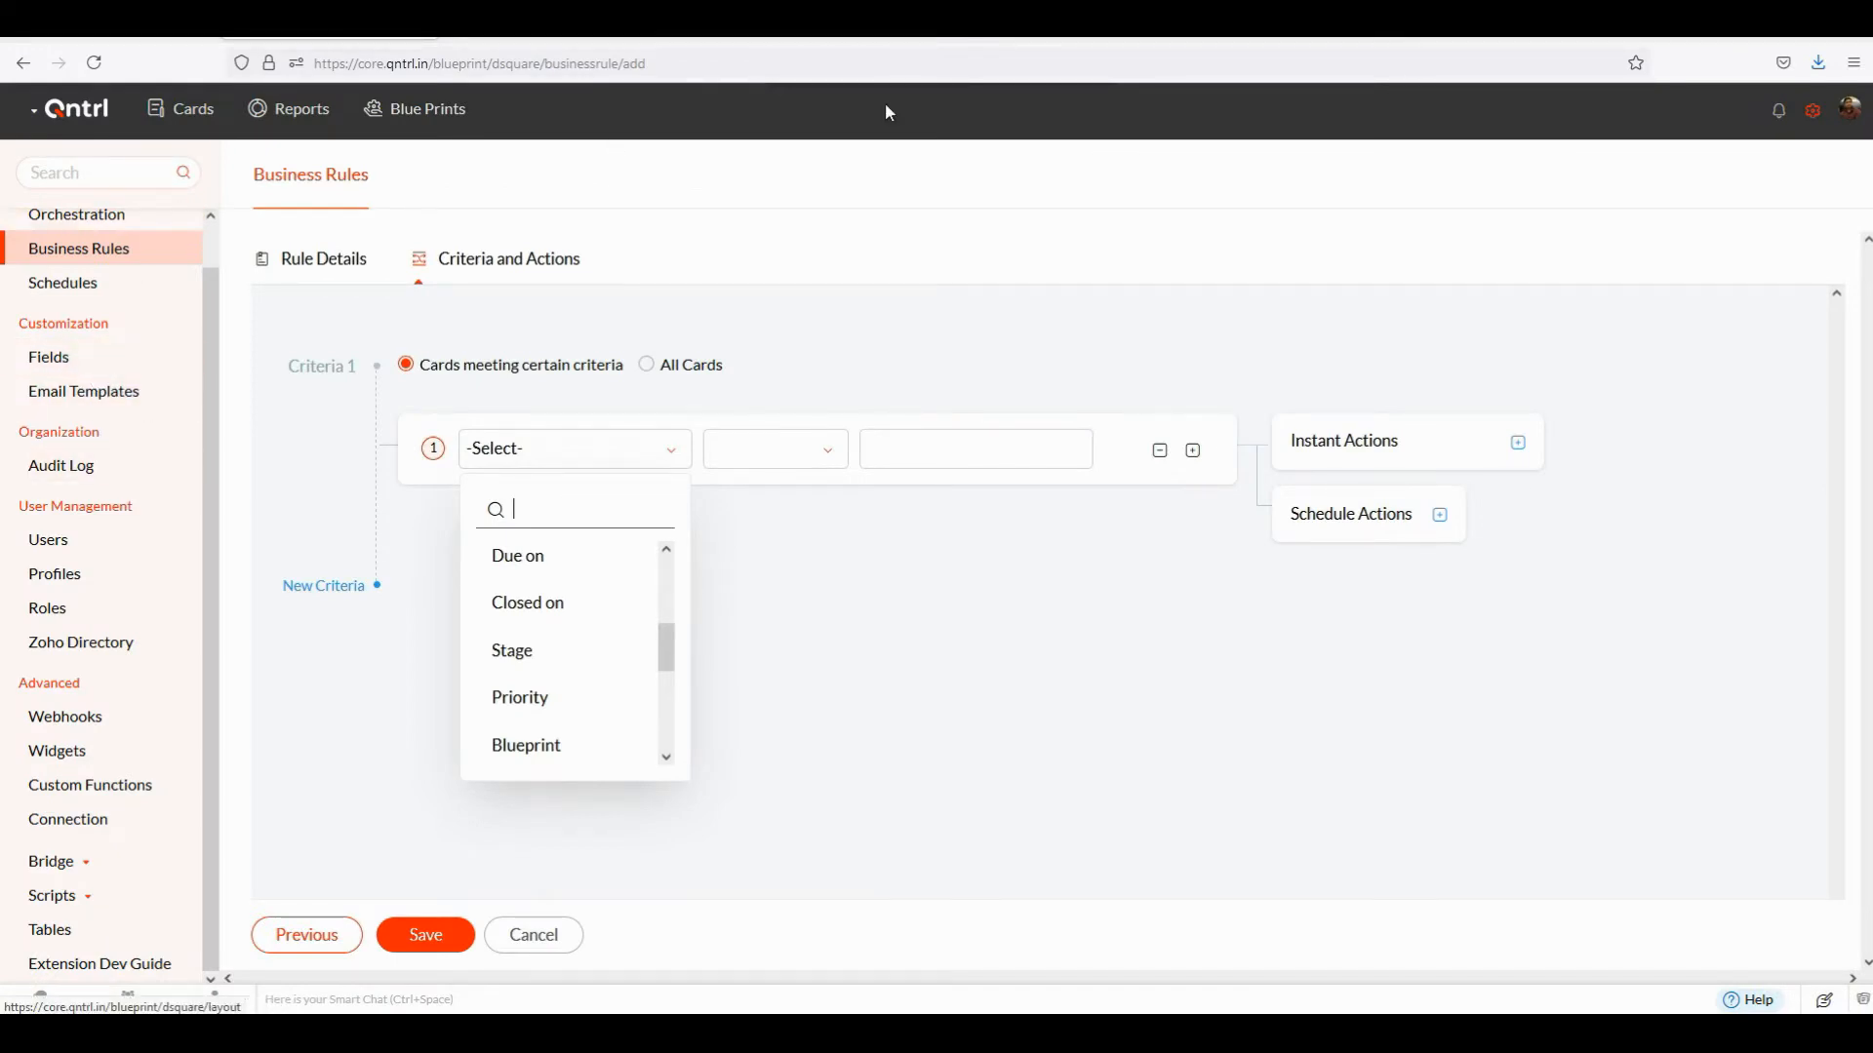
# Open the Quarterly returns Monthly Payment scheme blueprint of the Blue Prints orchestration in the blueprint designer
pyautogui.click(405, 108)
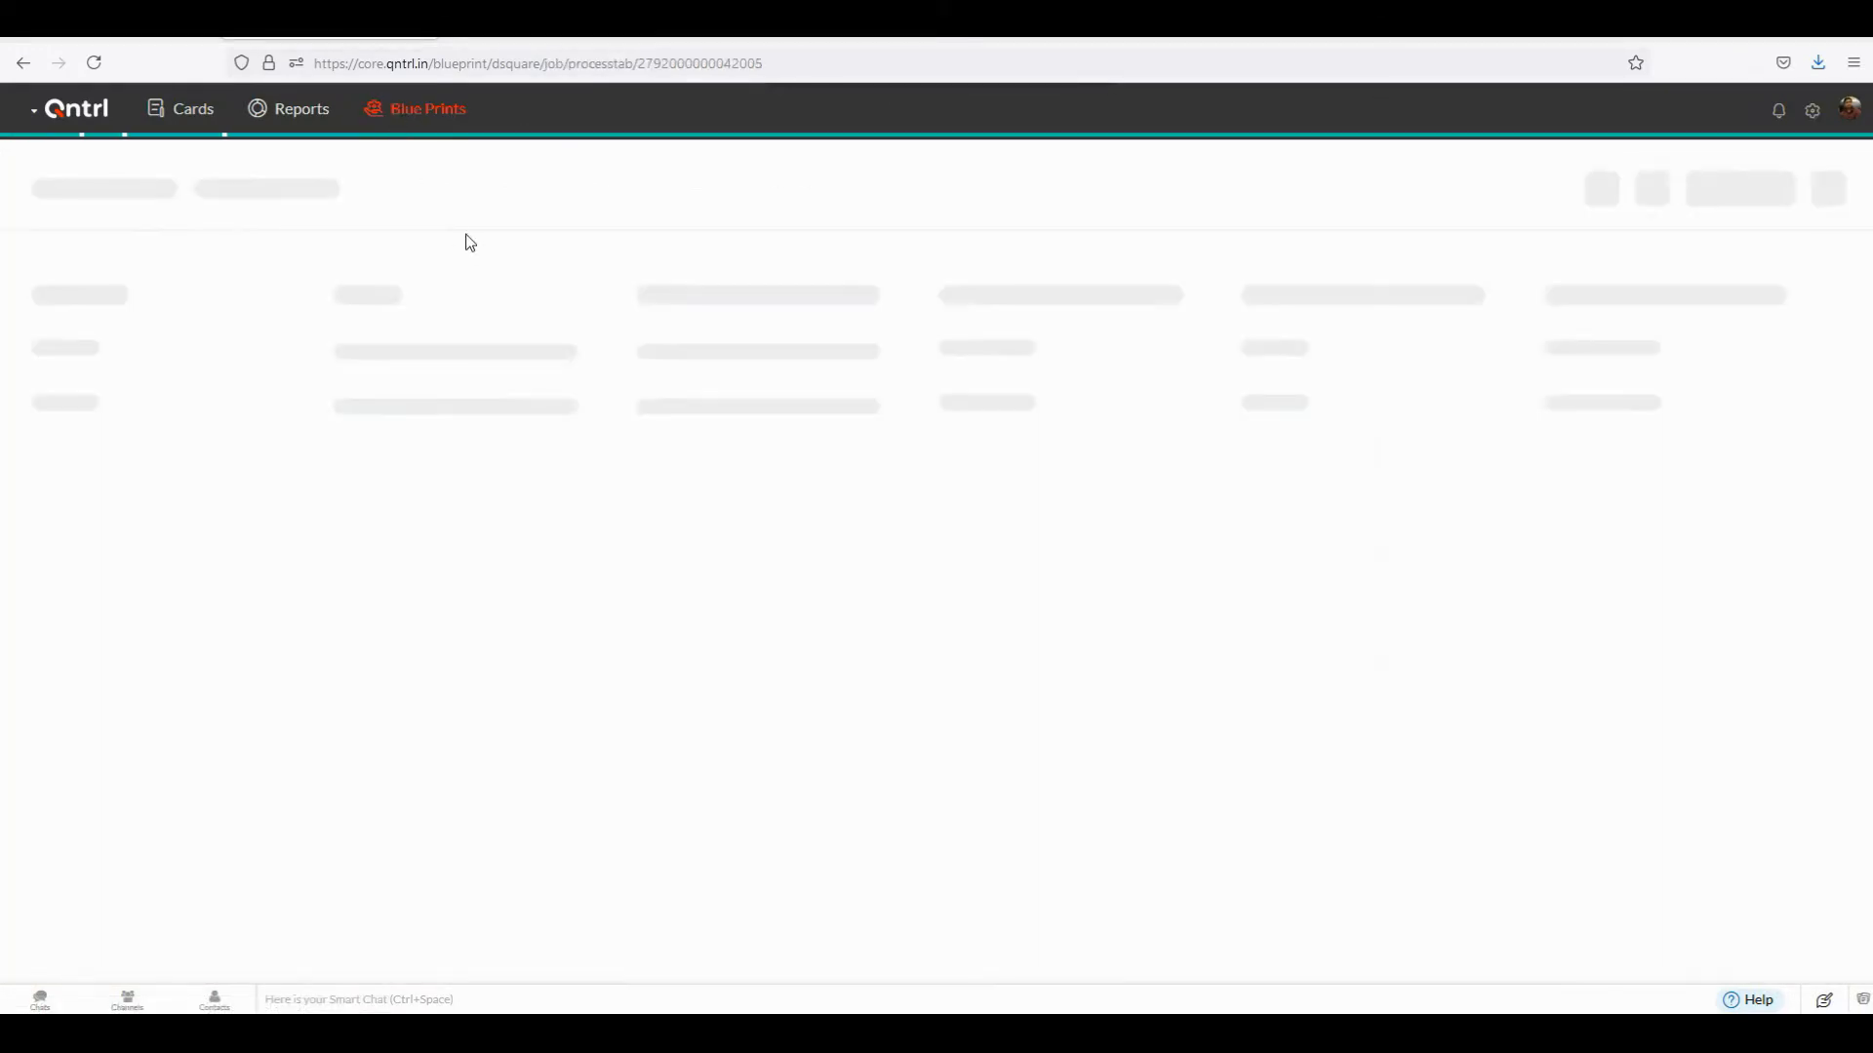
pyautogui.click(1811, 113)
pyautogui.click(1722, 251)
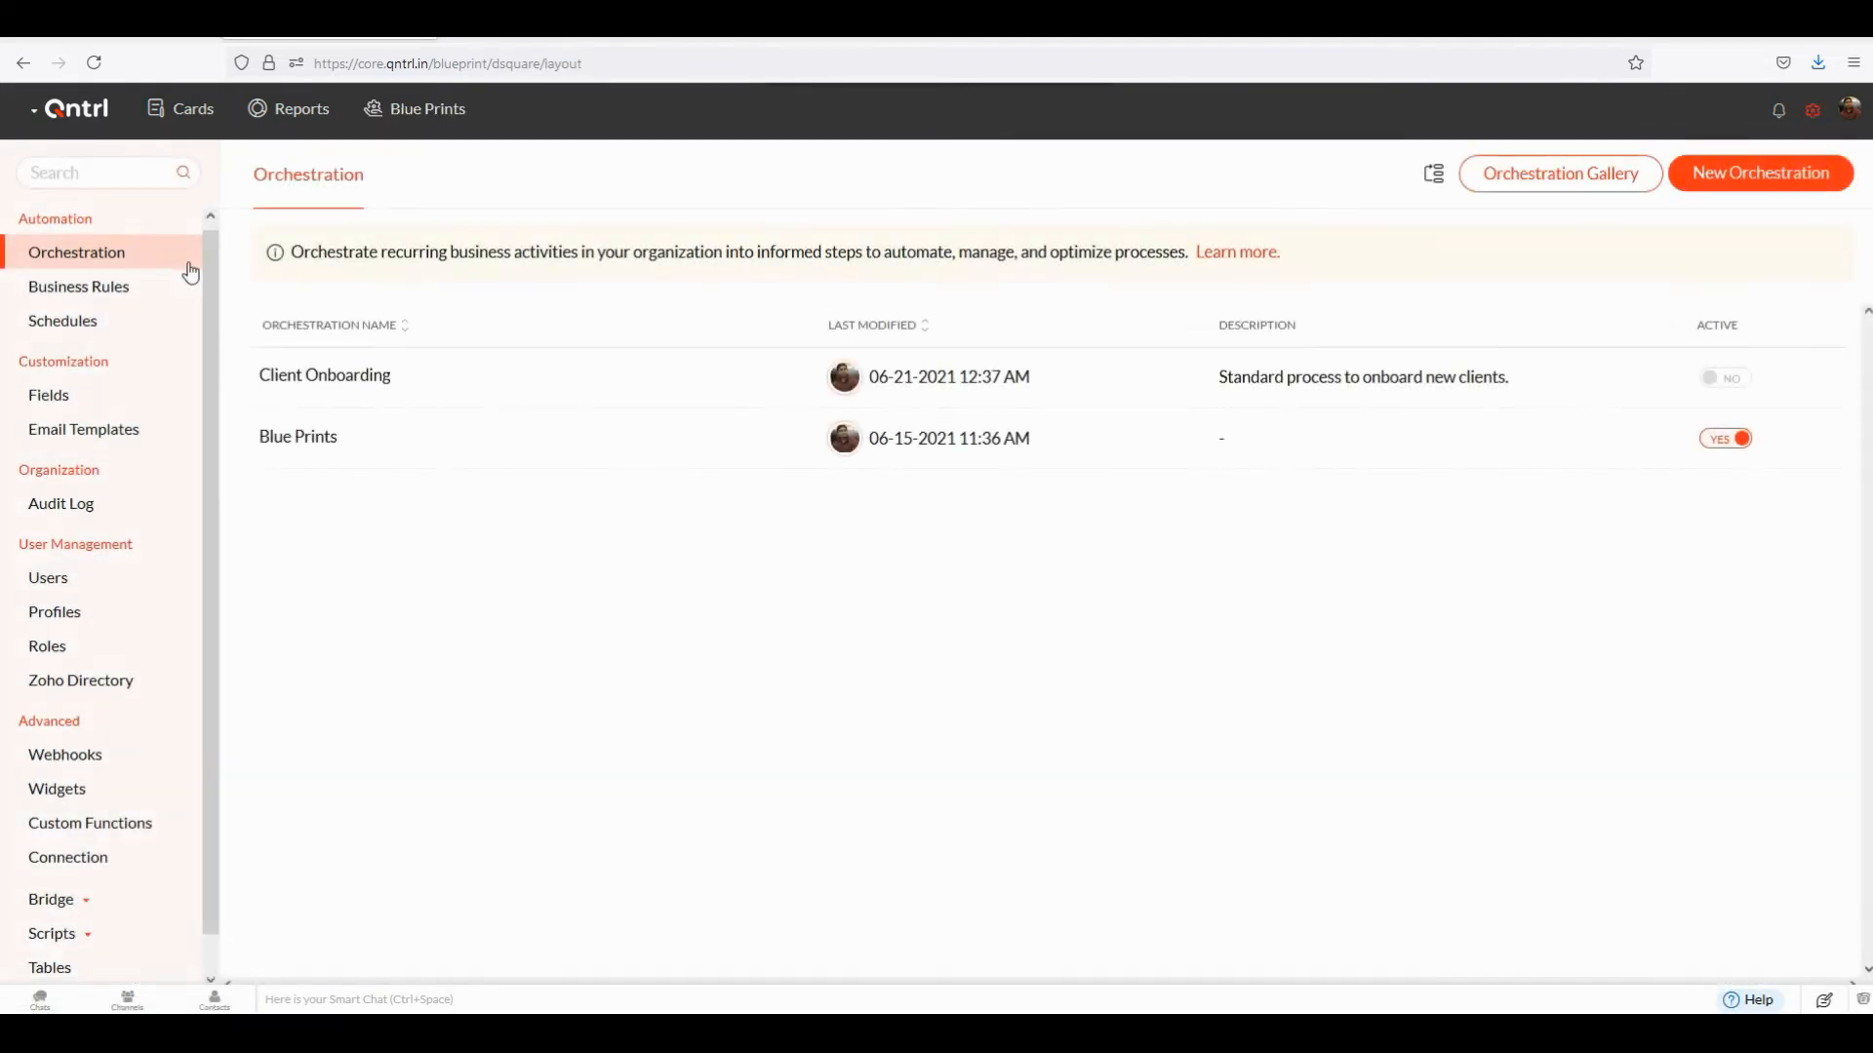
pyautogui.click(313, 439)
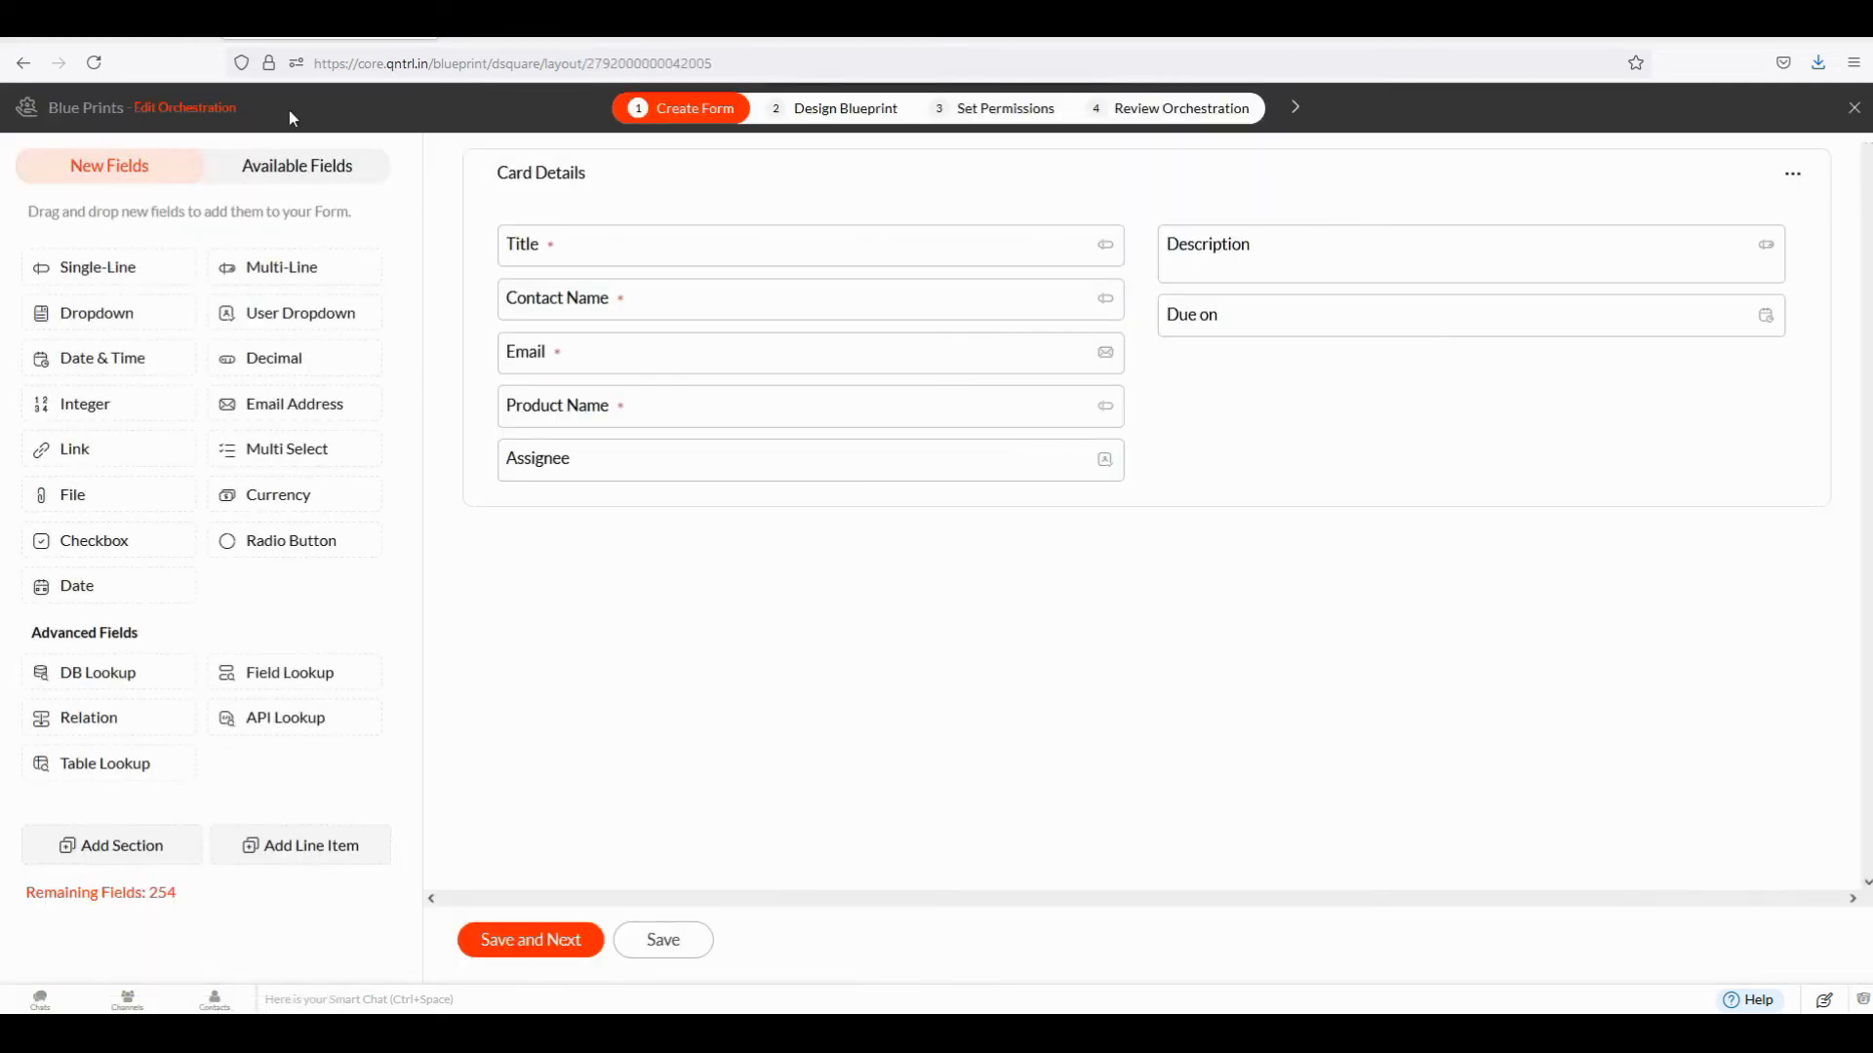
pyautogui.click(831, 109)
pyautogui.click(417, 400)
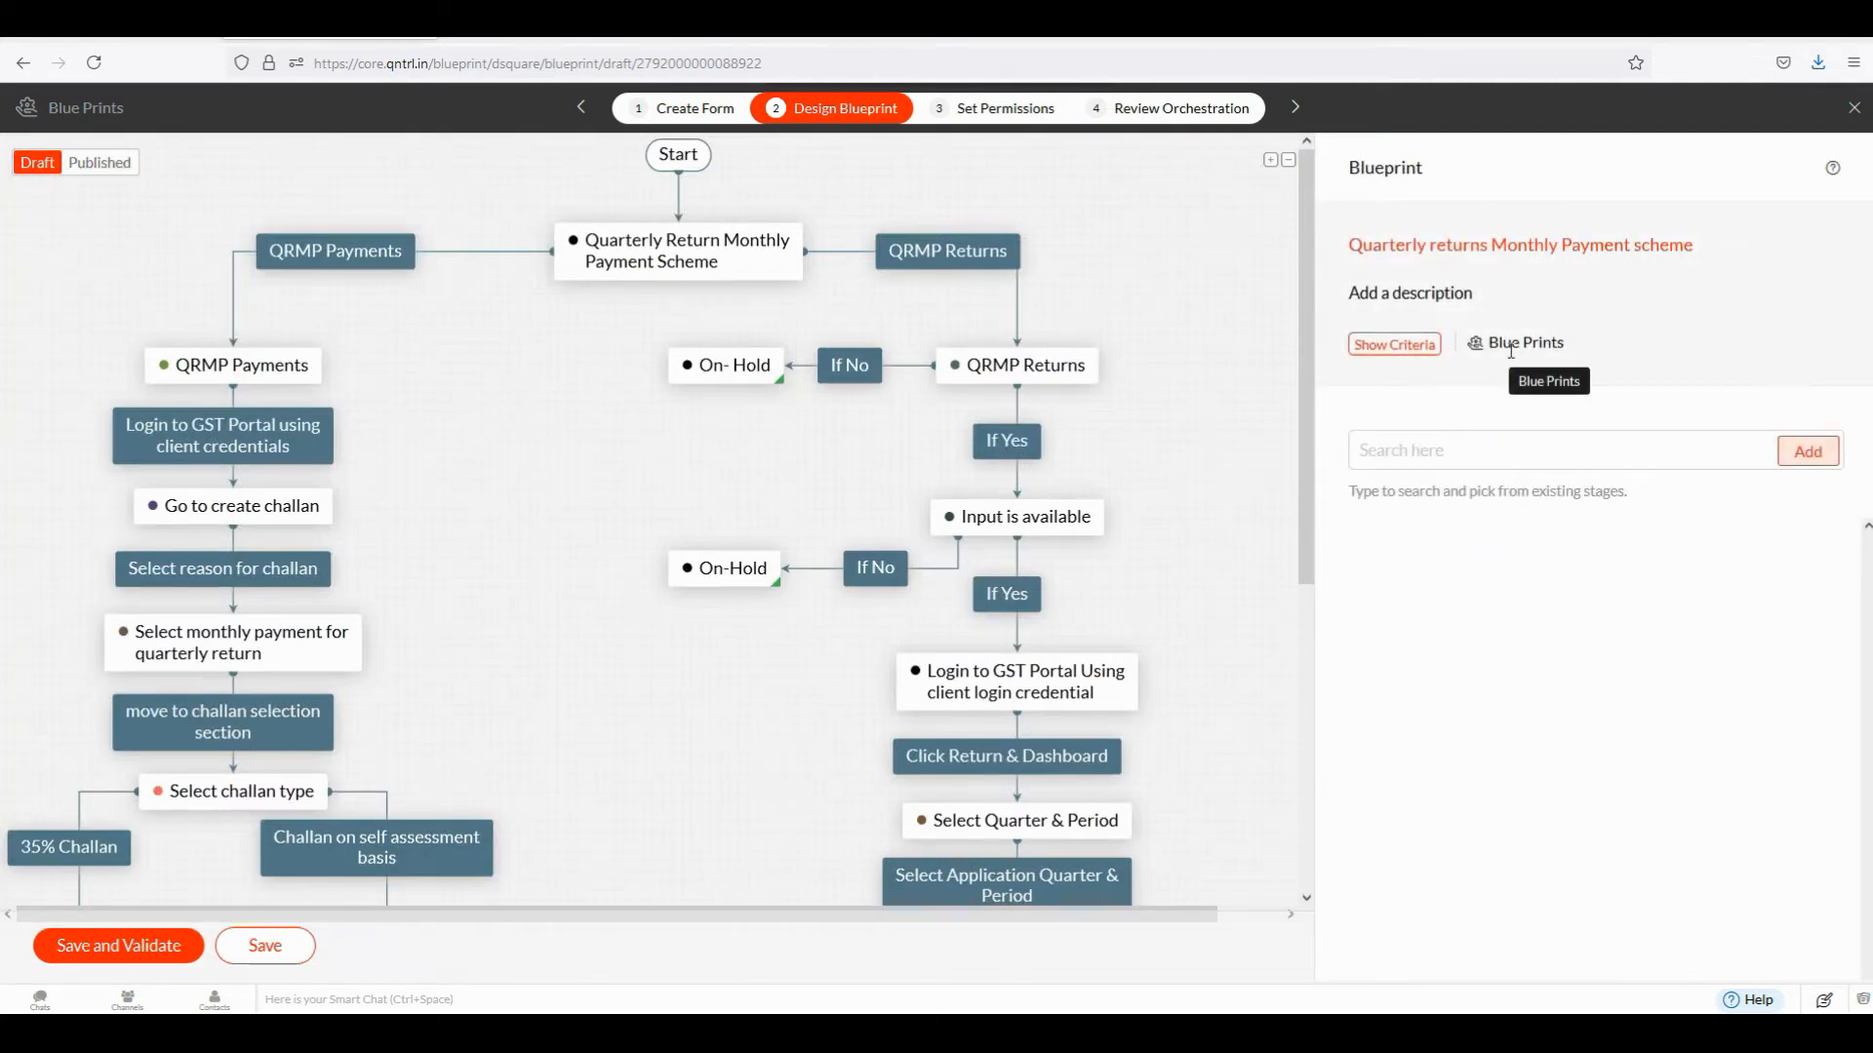
# Examine the options for who can perform the QRMP Returns transition
pyautogui.click(912, 256)
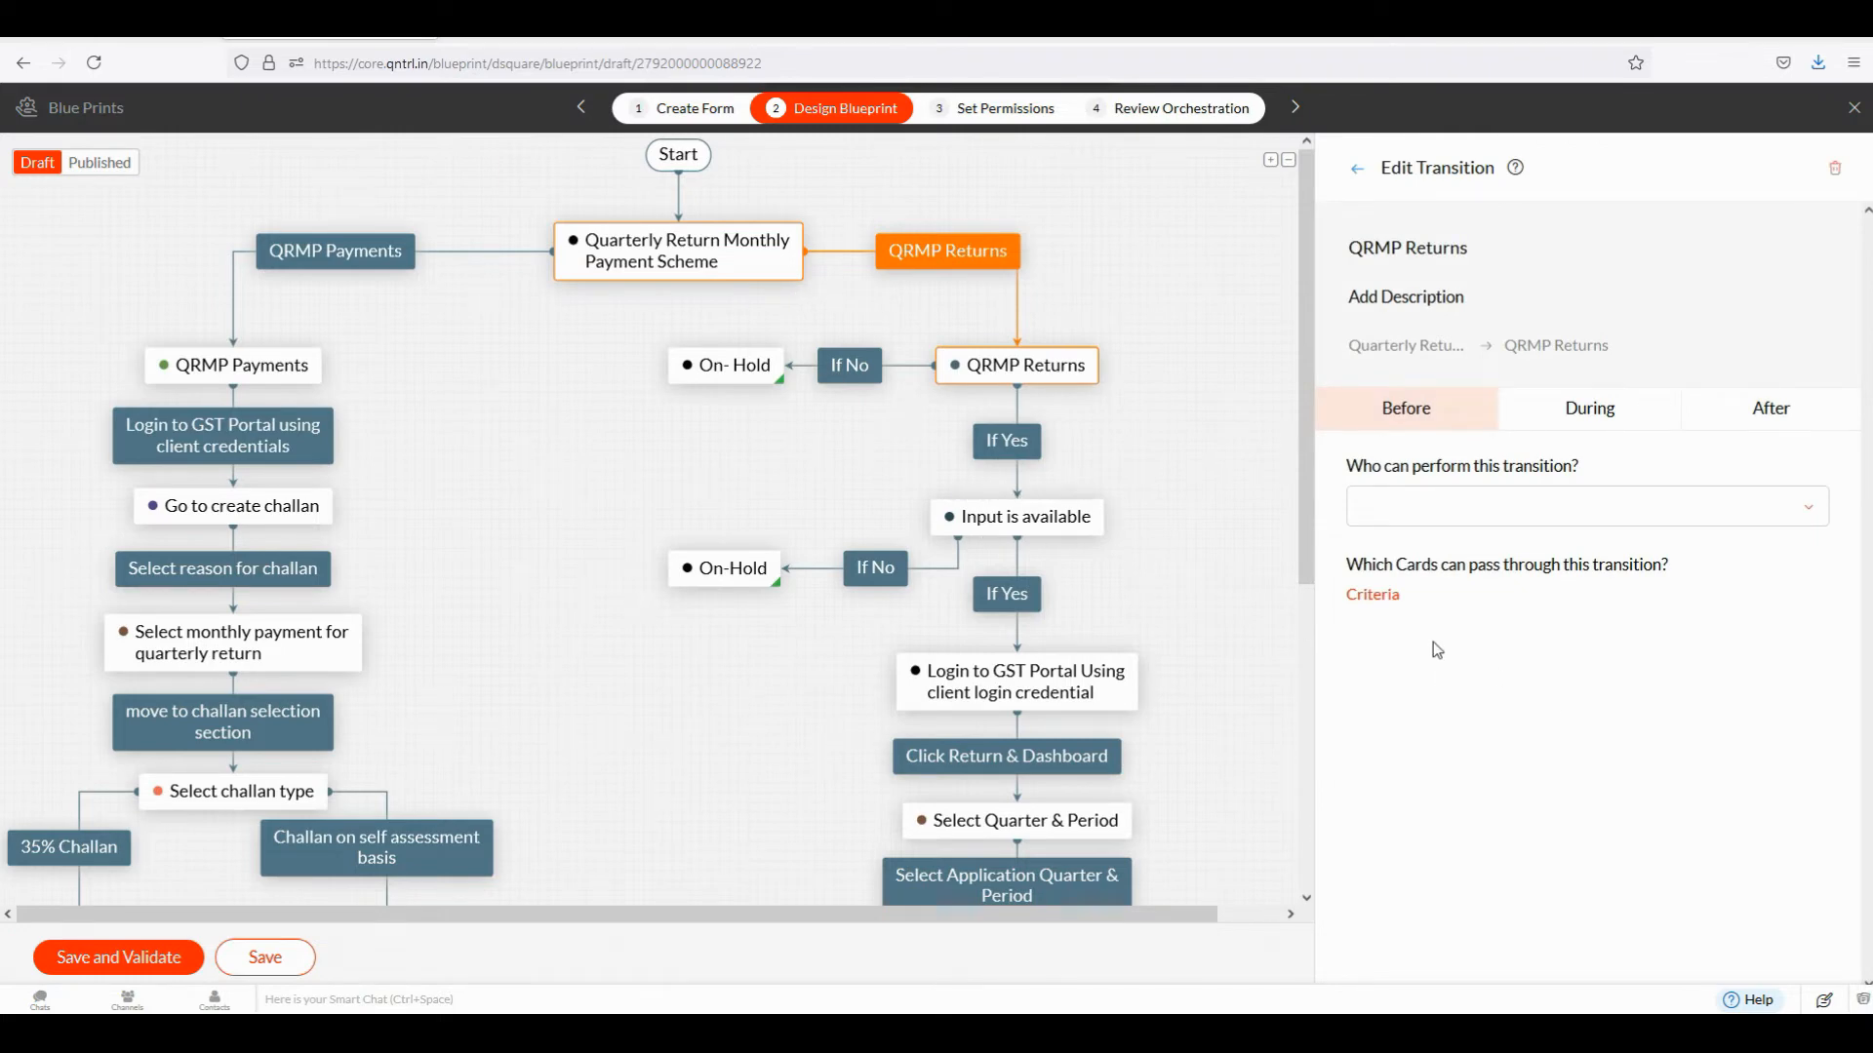
pyautogui.click(1391, 506)
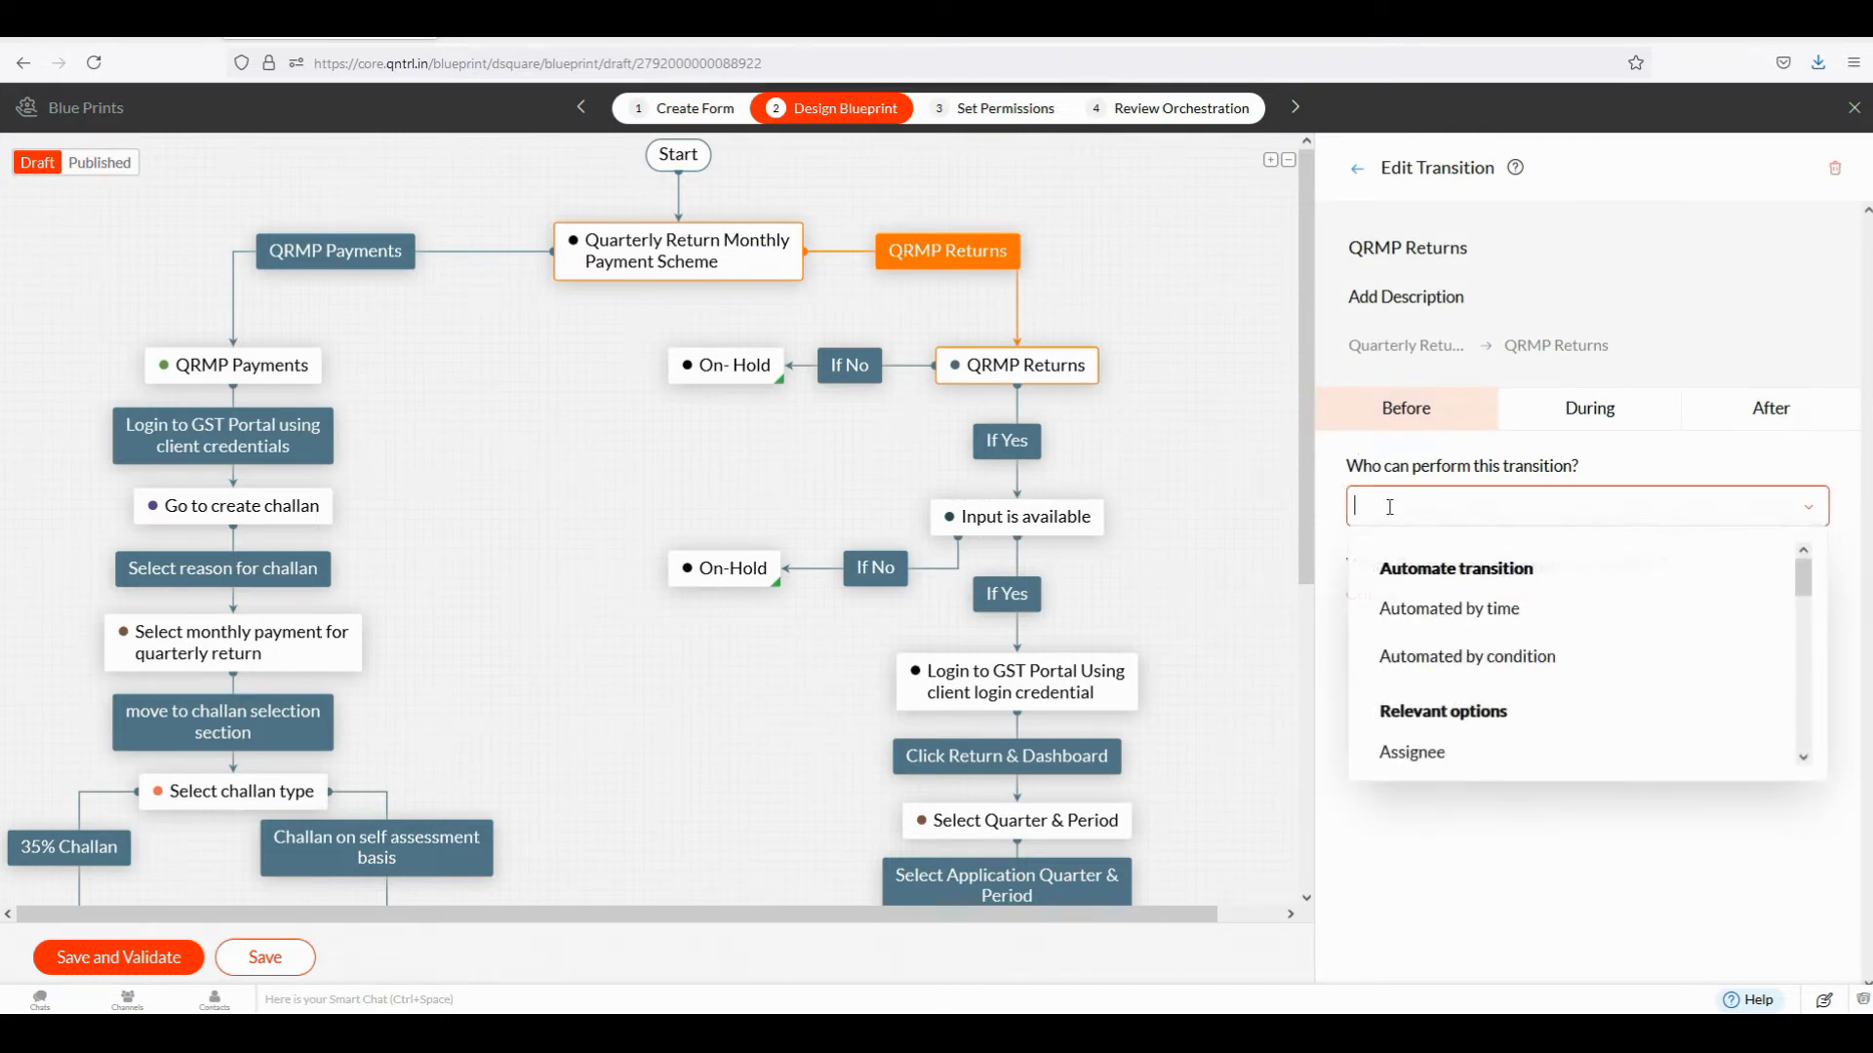
pyautogui.click(1445, 463)
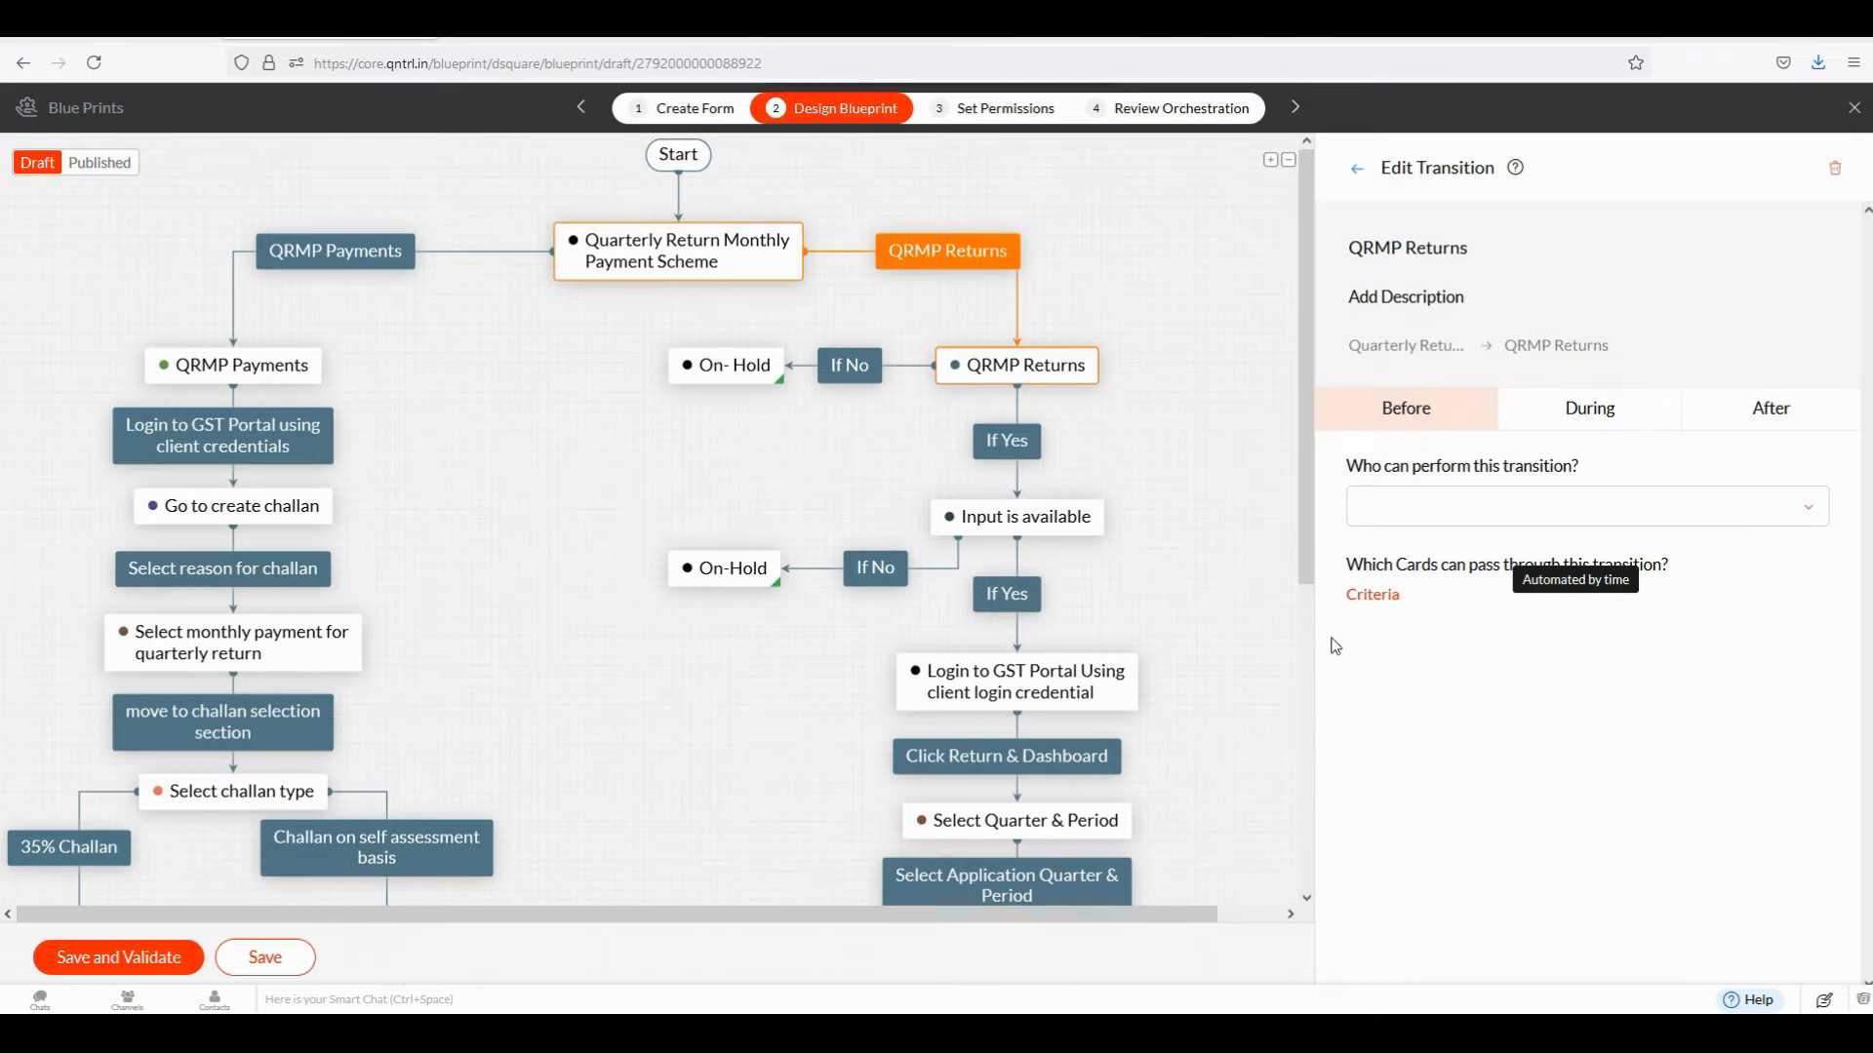
# Examine the Select criteria option for which cards can pass through the QRMP Returns transition, without saving
pyautogui.click(1361, 597)
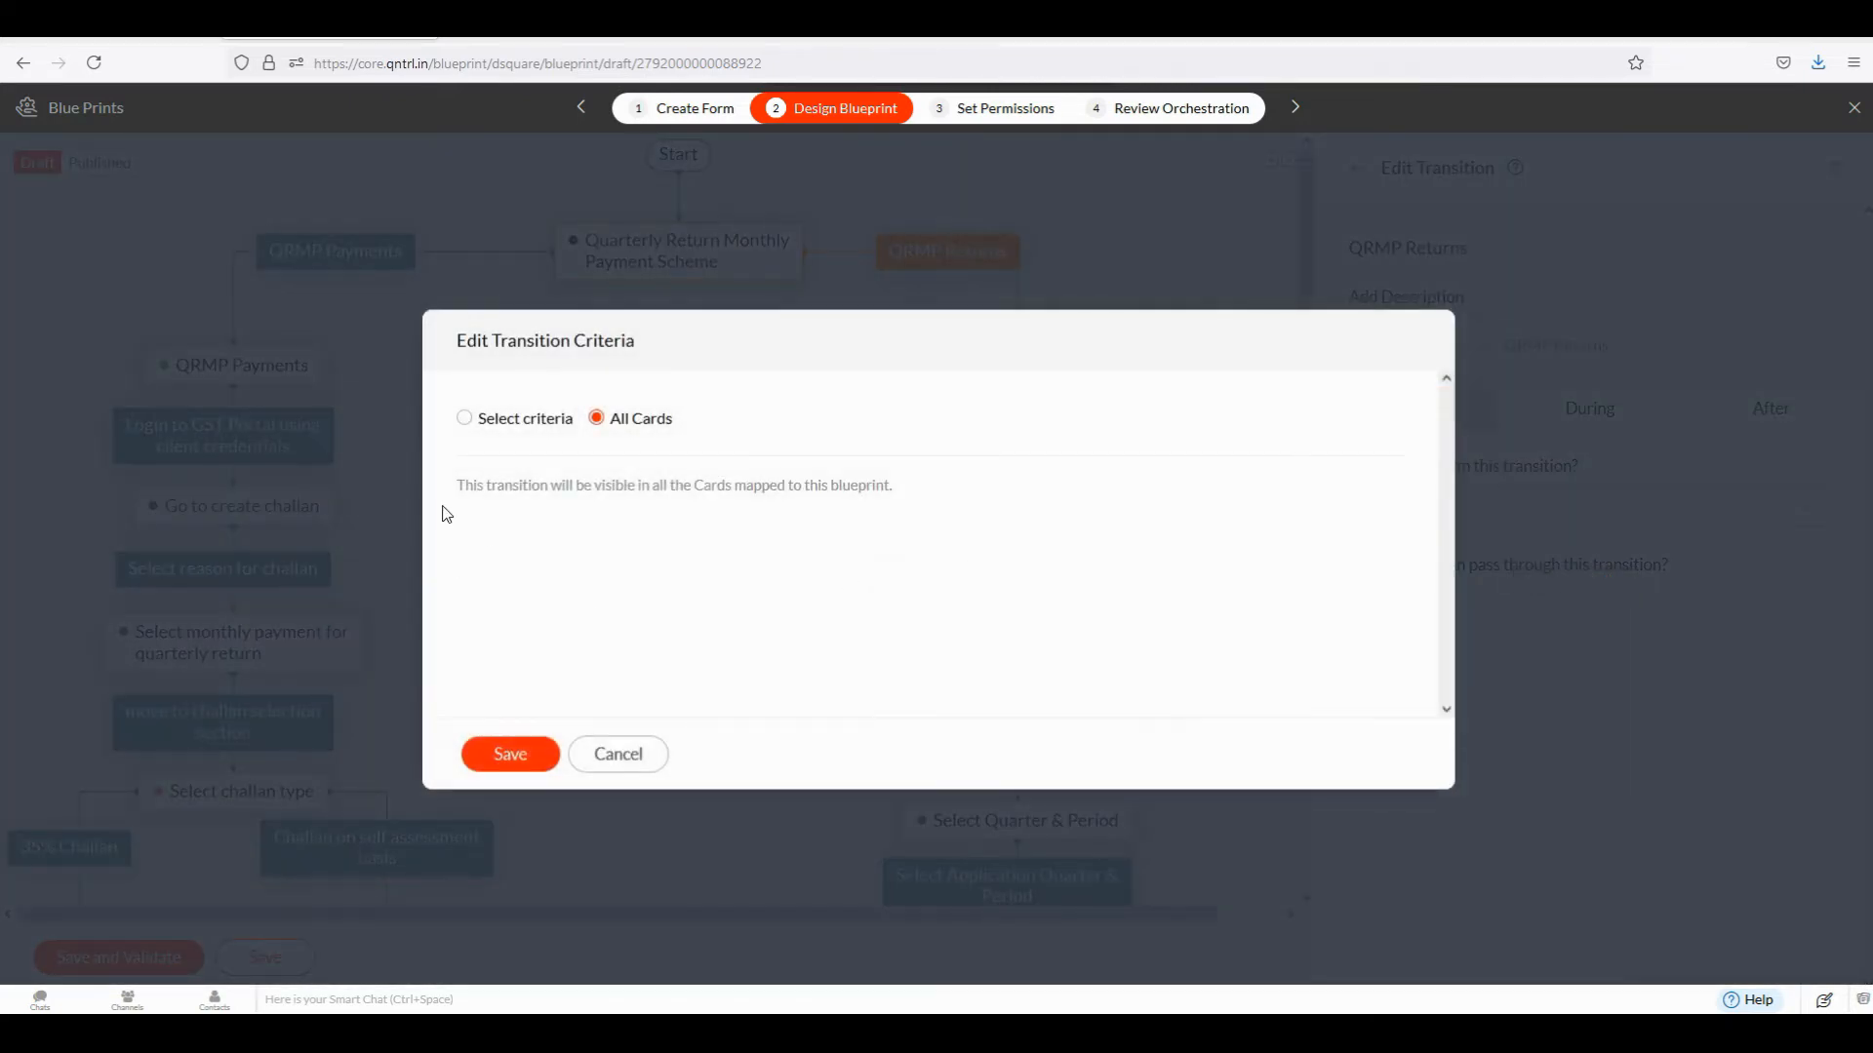
pyautogui.click(464, 417)
pyautogui.click(706, 493)
pyautogui.click(710, 495)
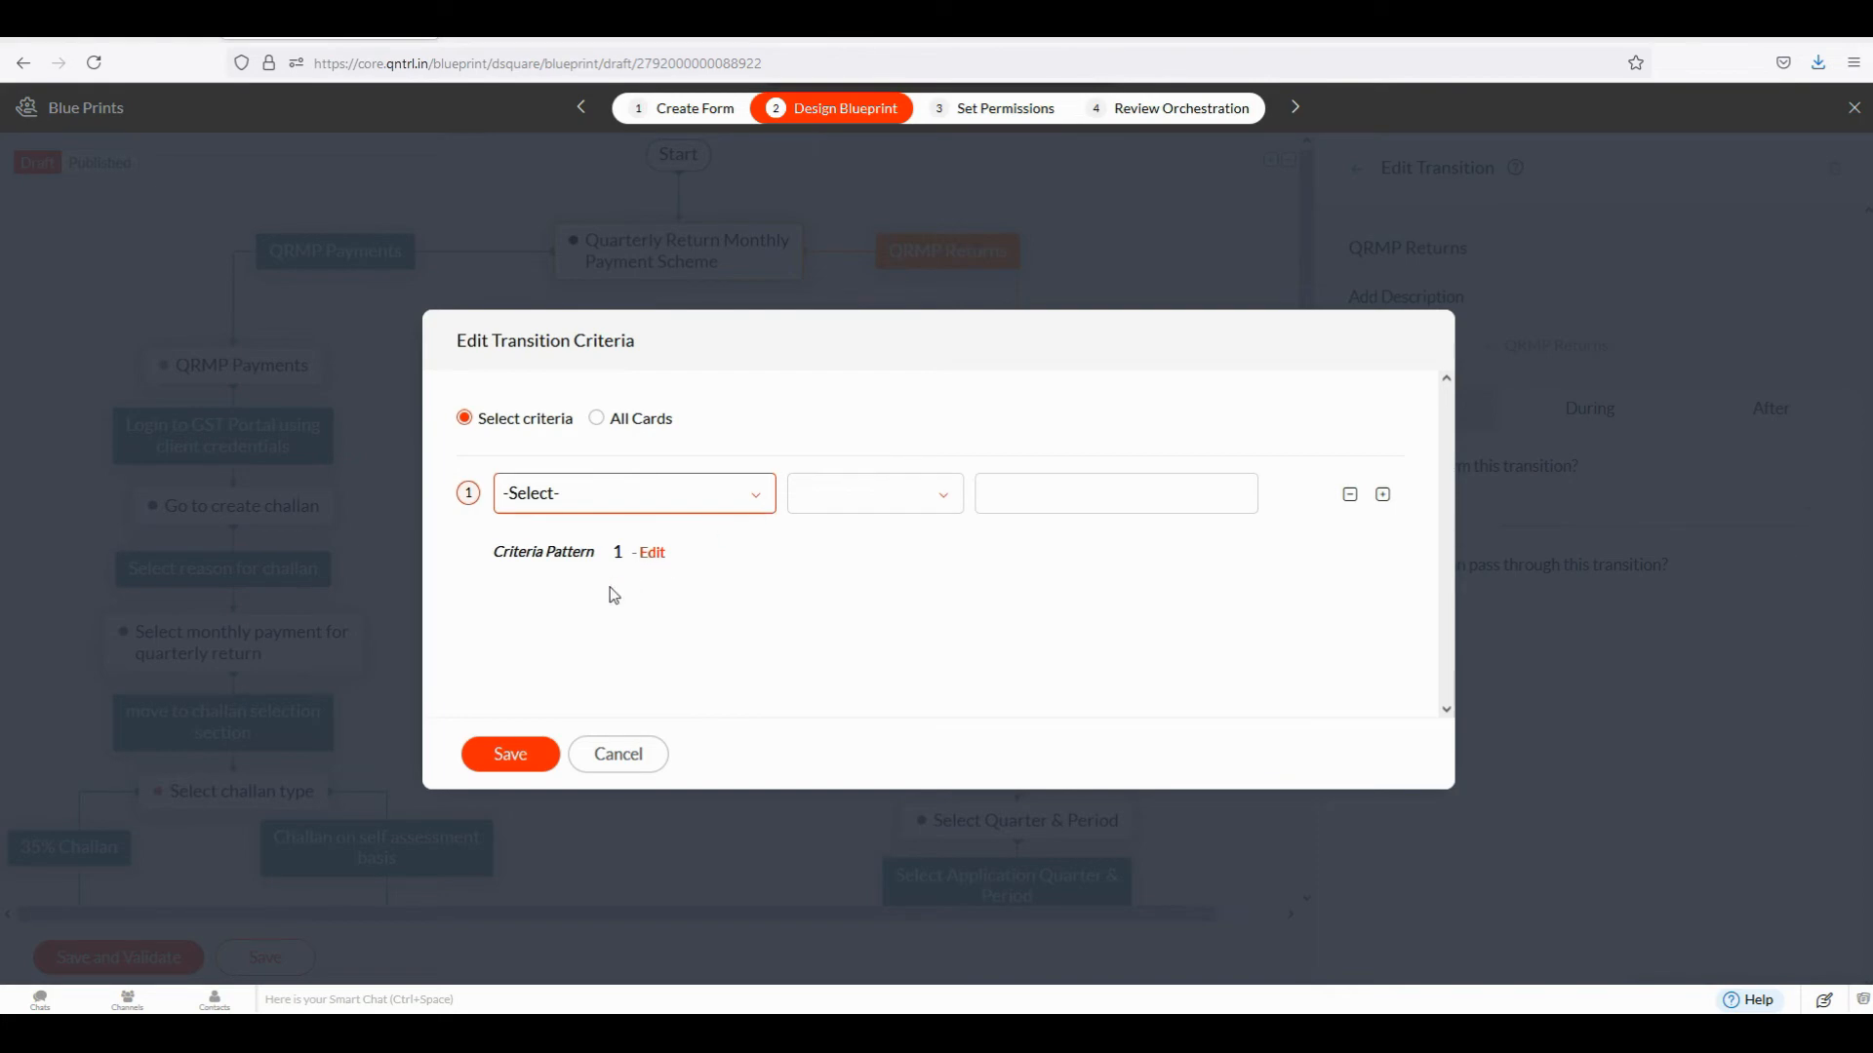
pyautogui.click(630, 757)
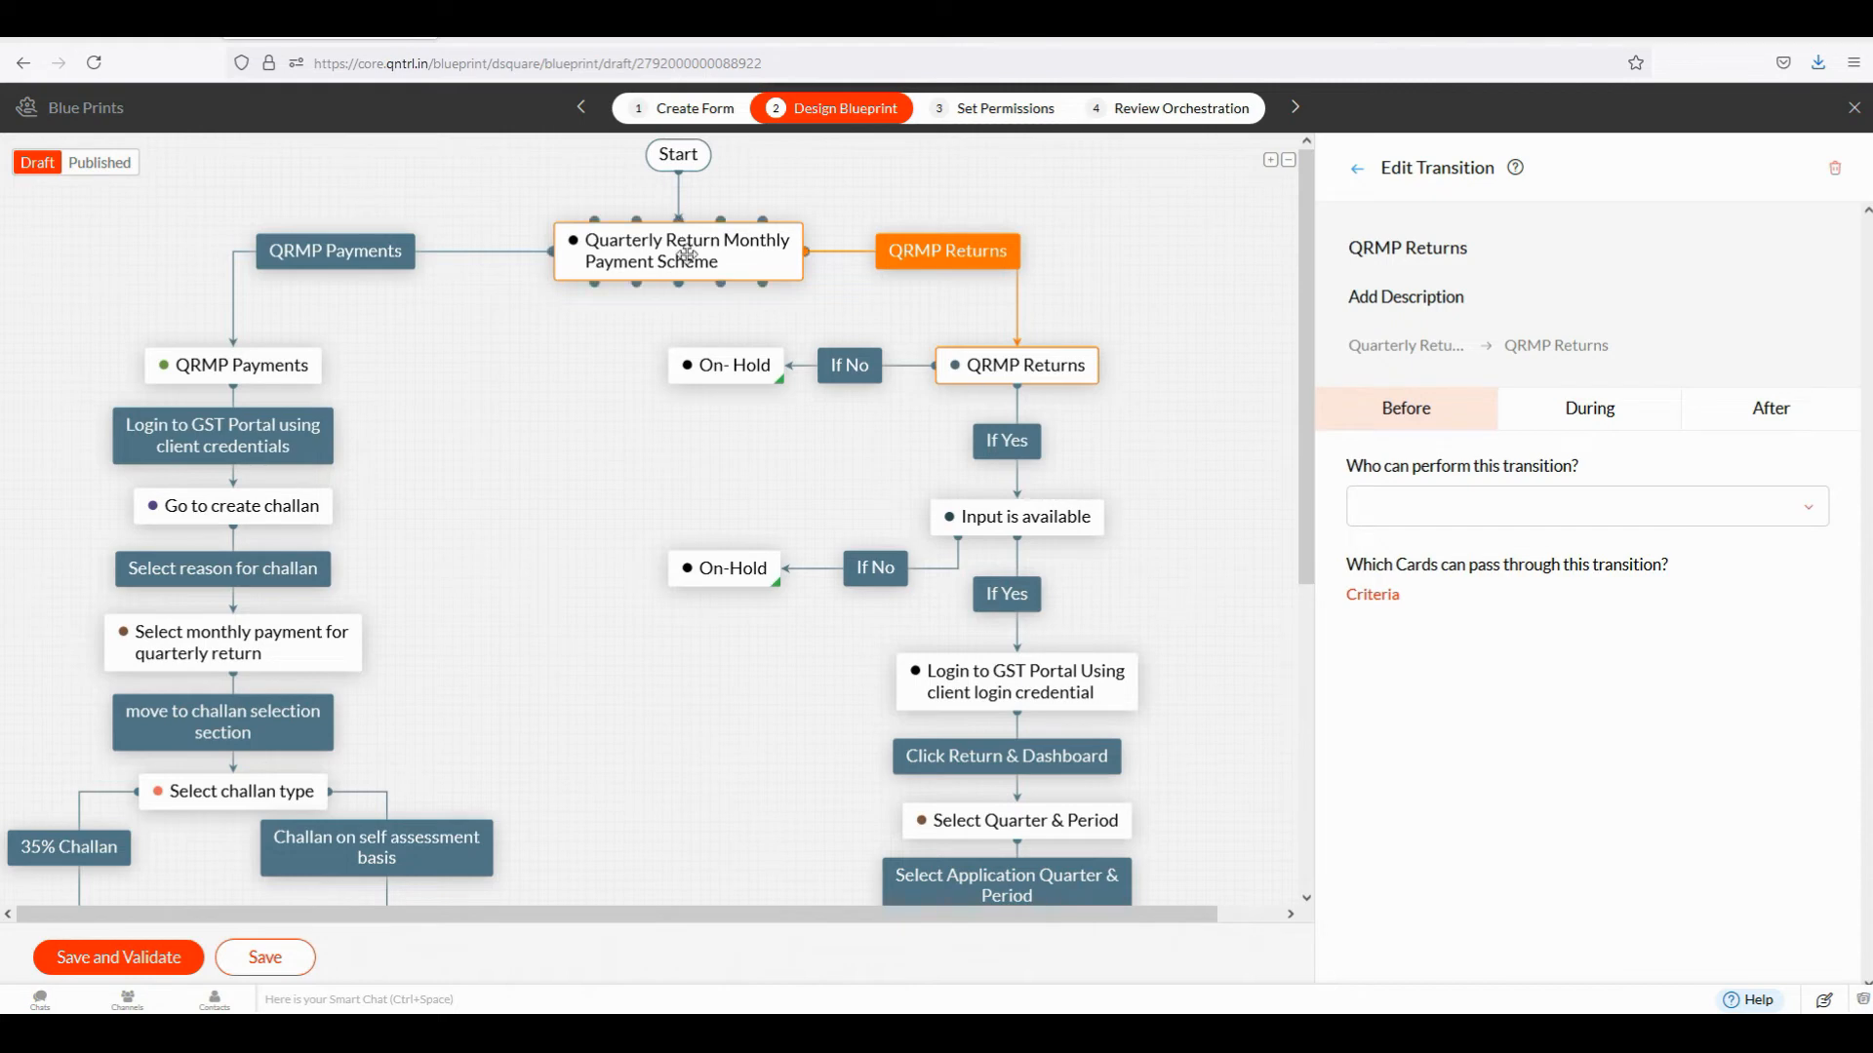
# Close the blueprint designer and open the card in the Regular Scheme stage from the card list
pyautogui.click(1856, 109)
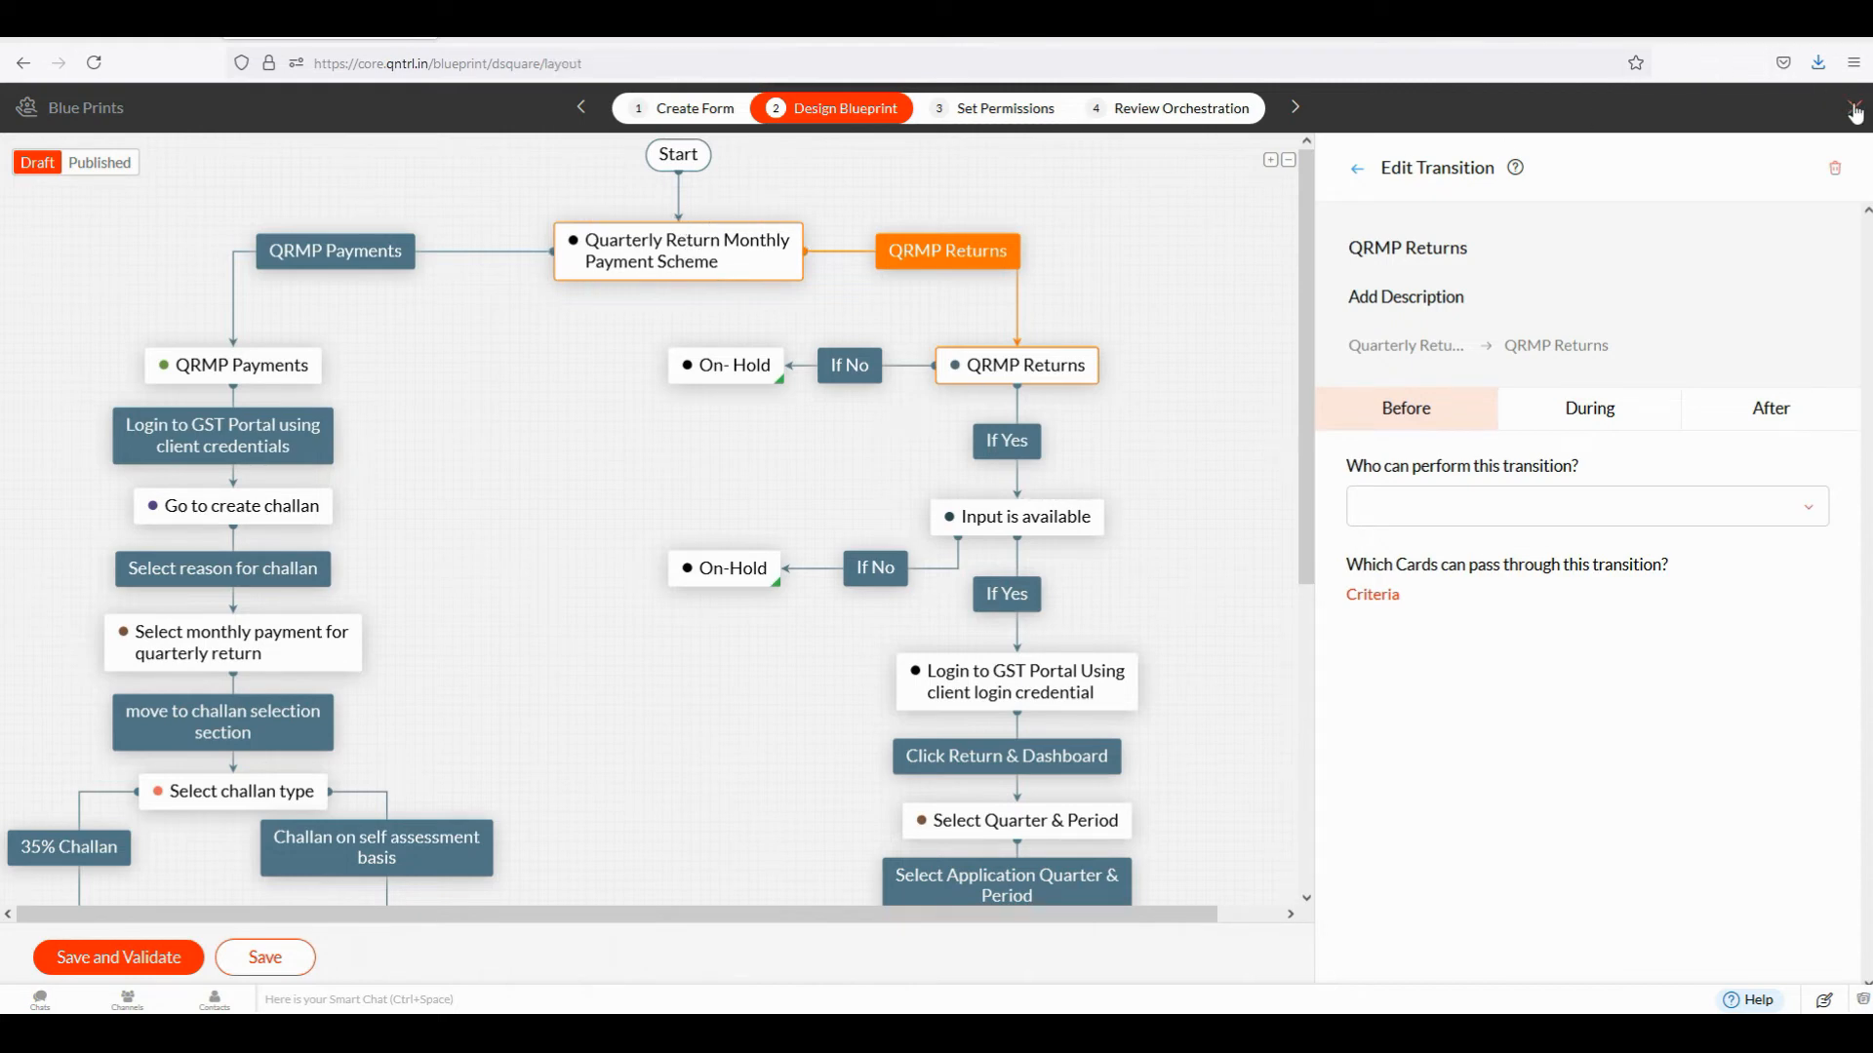
pyautogui.click(166, 111)
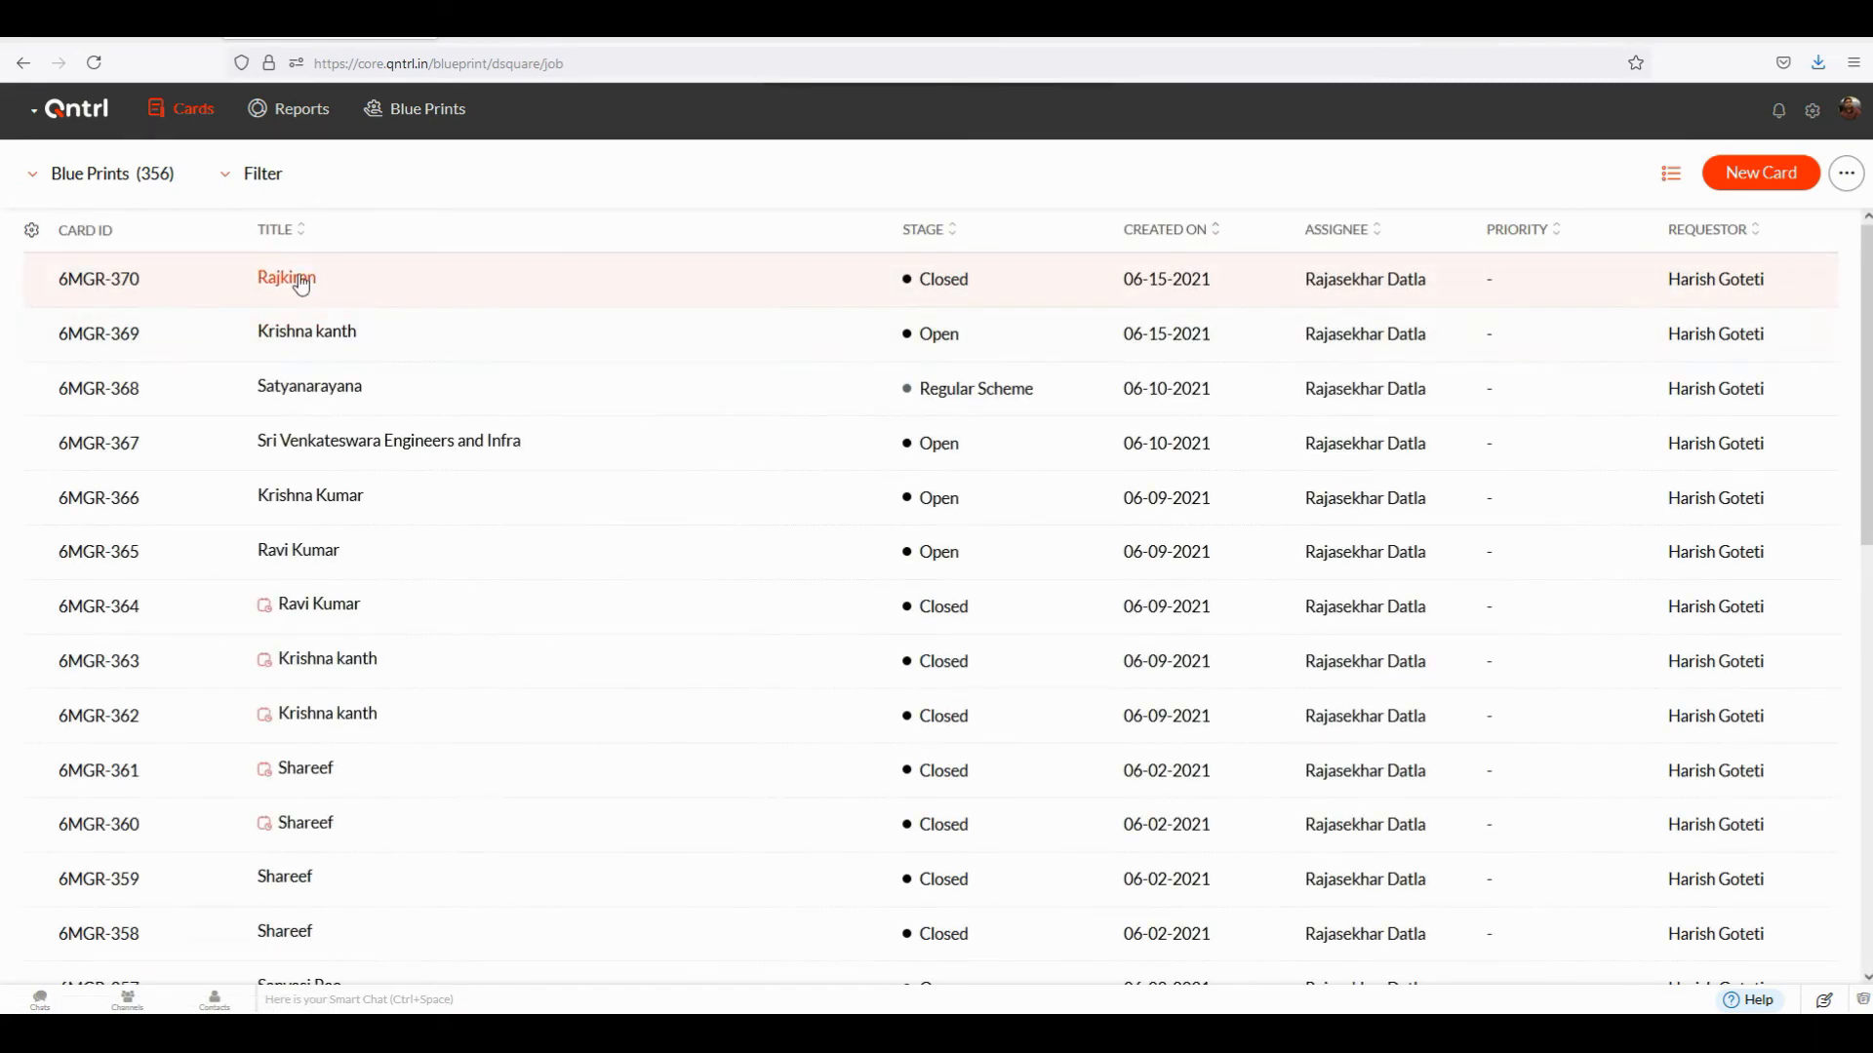
pyautogui.click(297, 390)
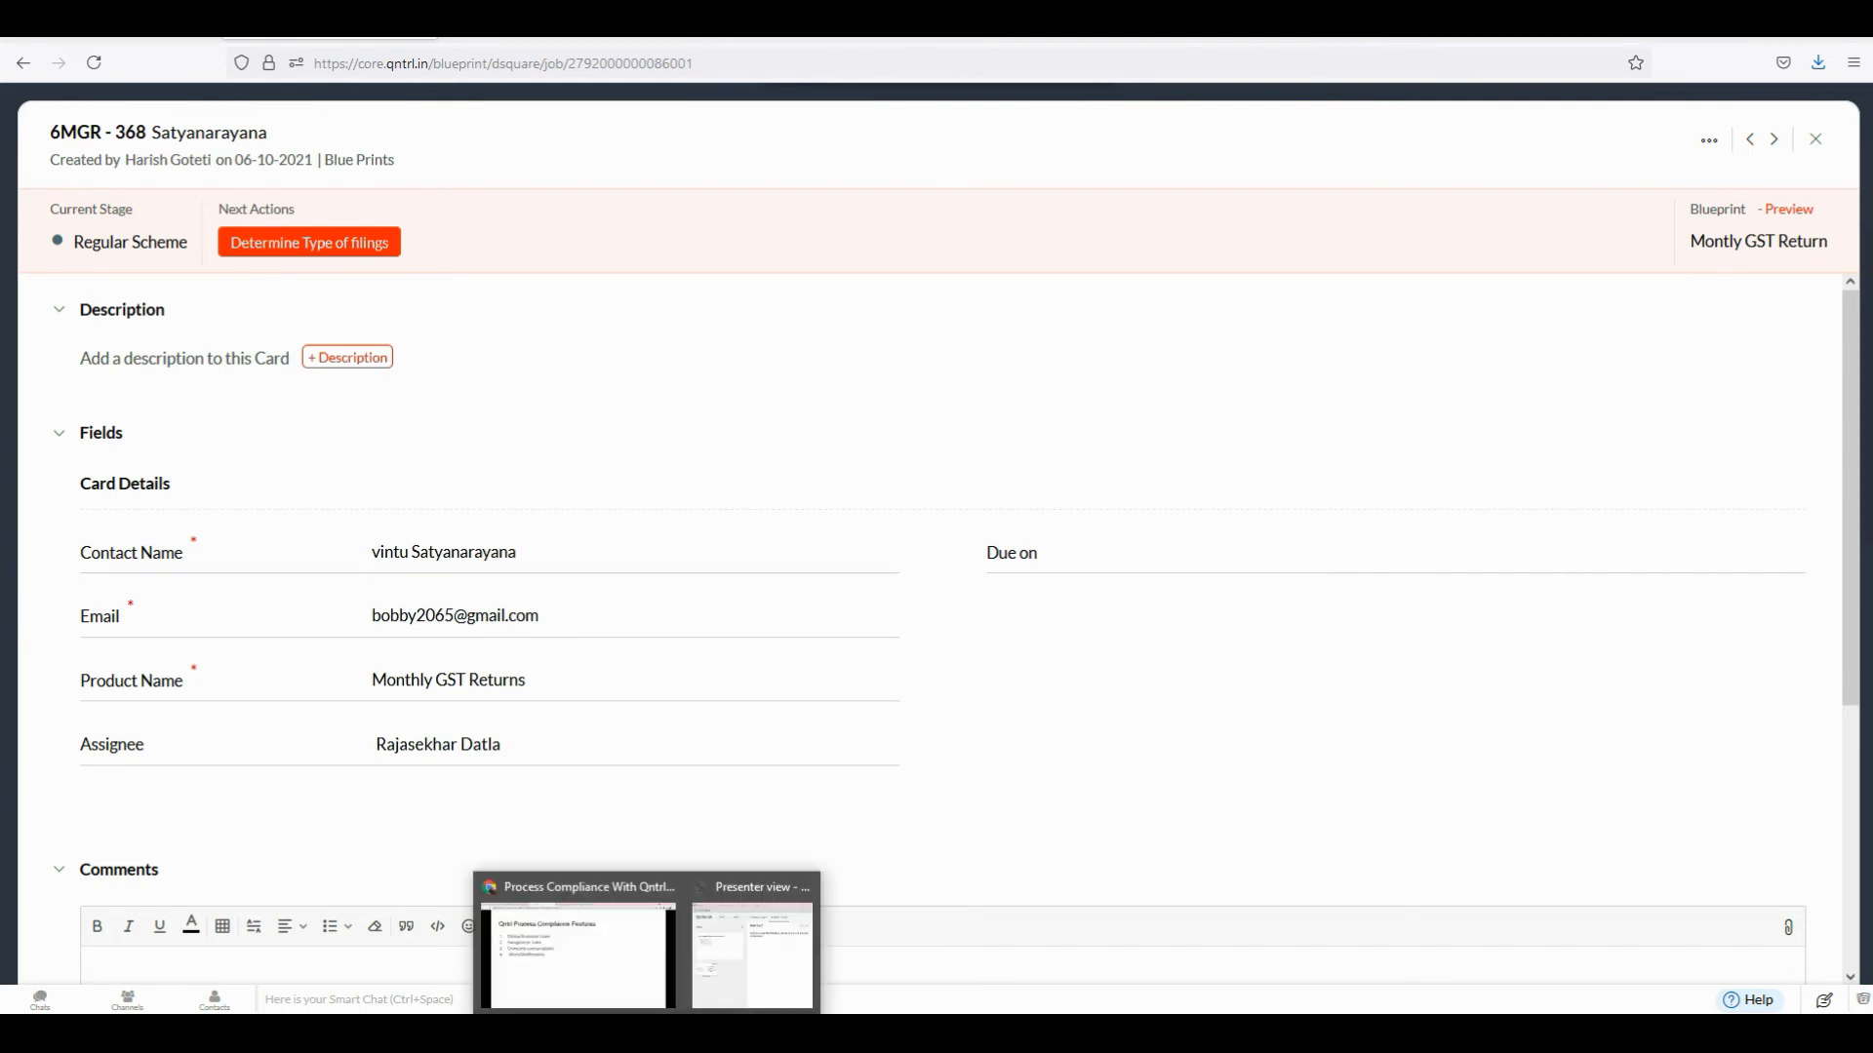
# Check the Qntrl Process Compliance Features slide, return to Qntrl, and close the open card
pyautogui.click(632, 974)
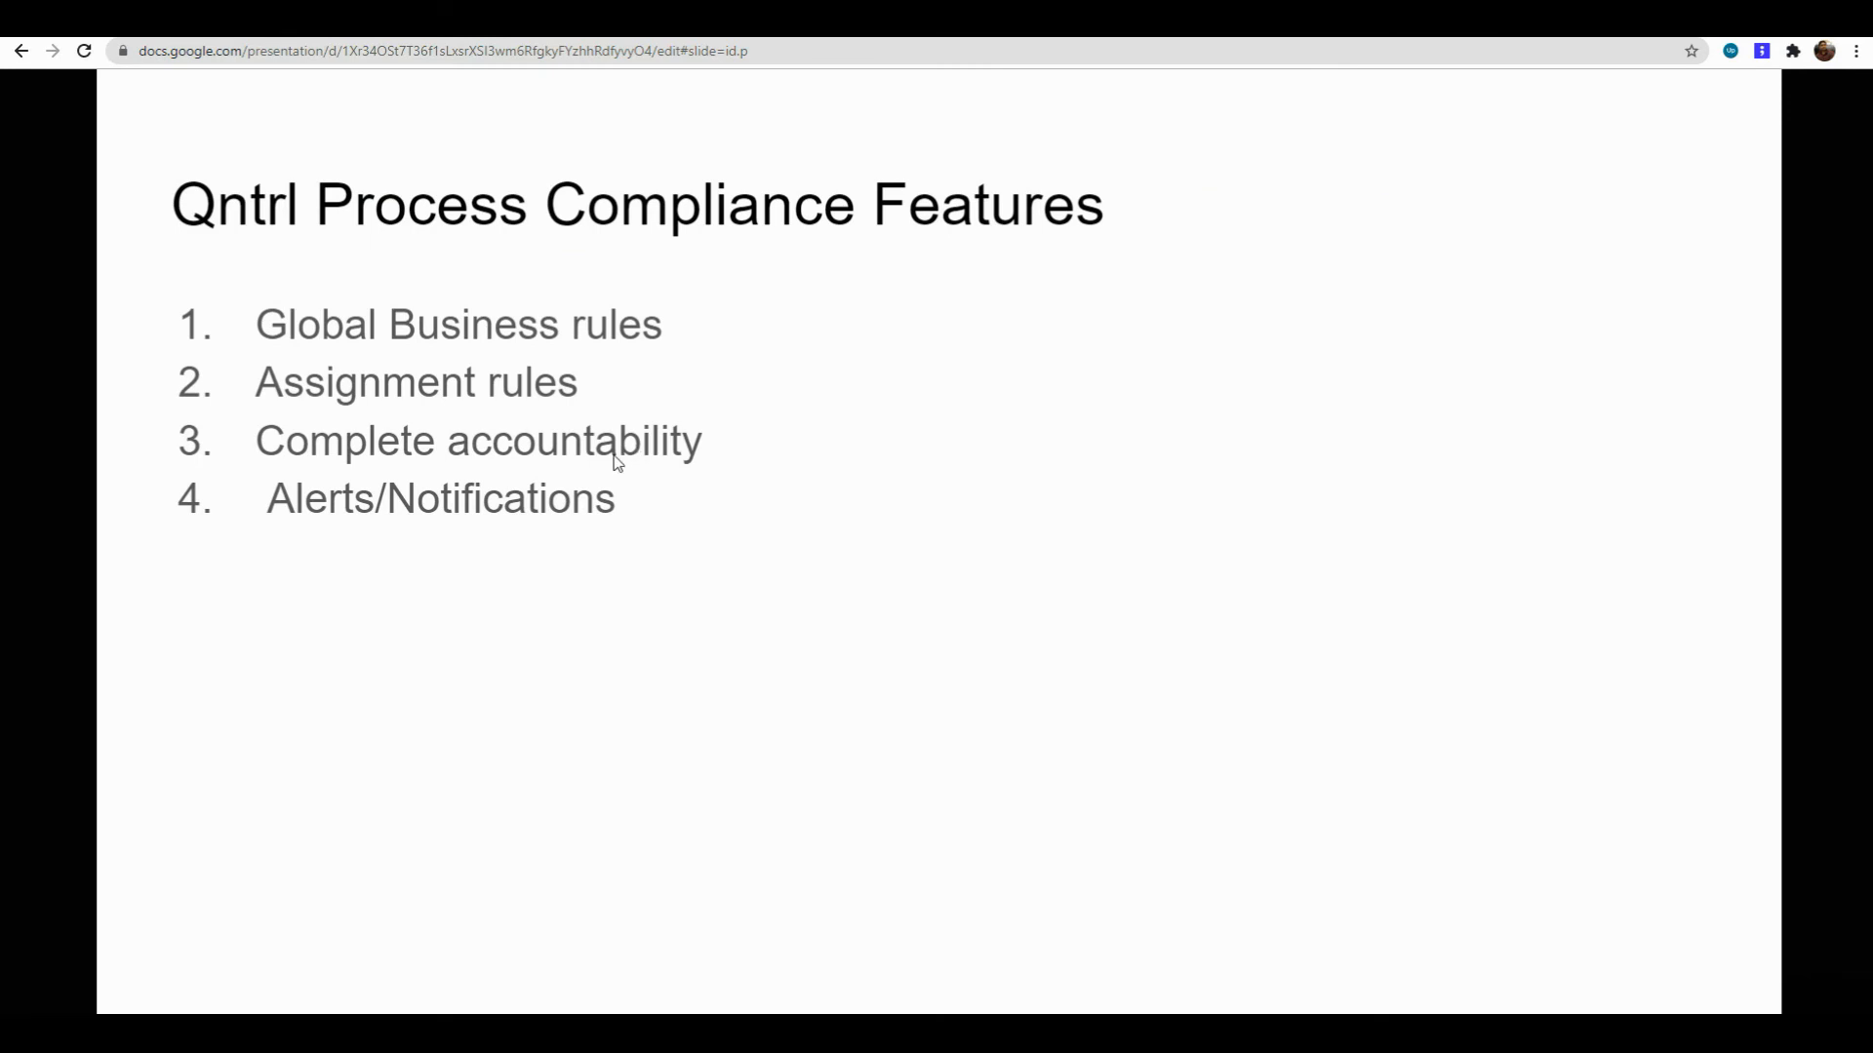
pyautogui.click(597, 1033)
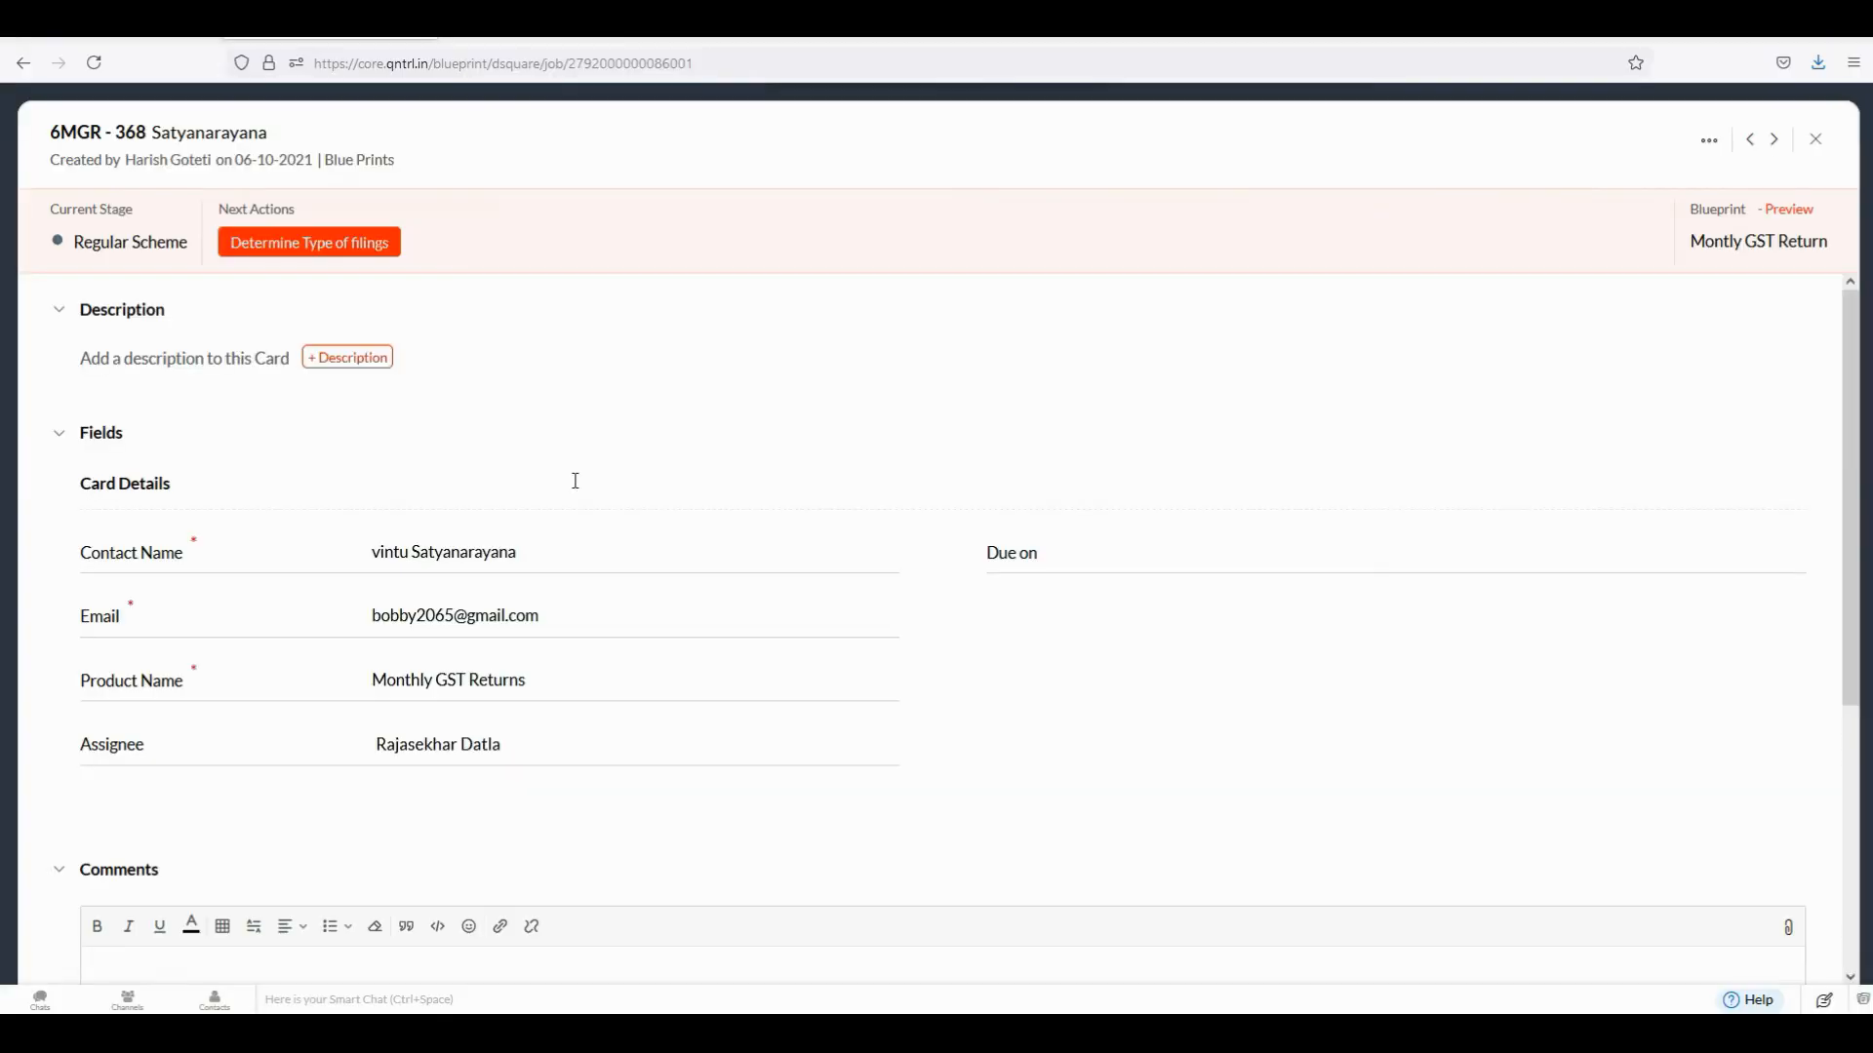
pyautogui.click(1816, 147)
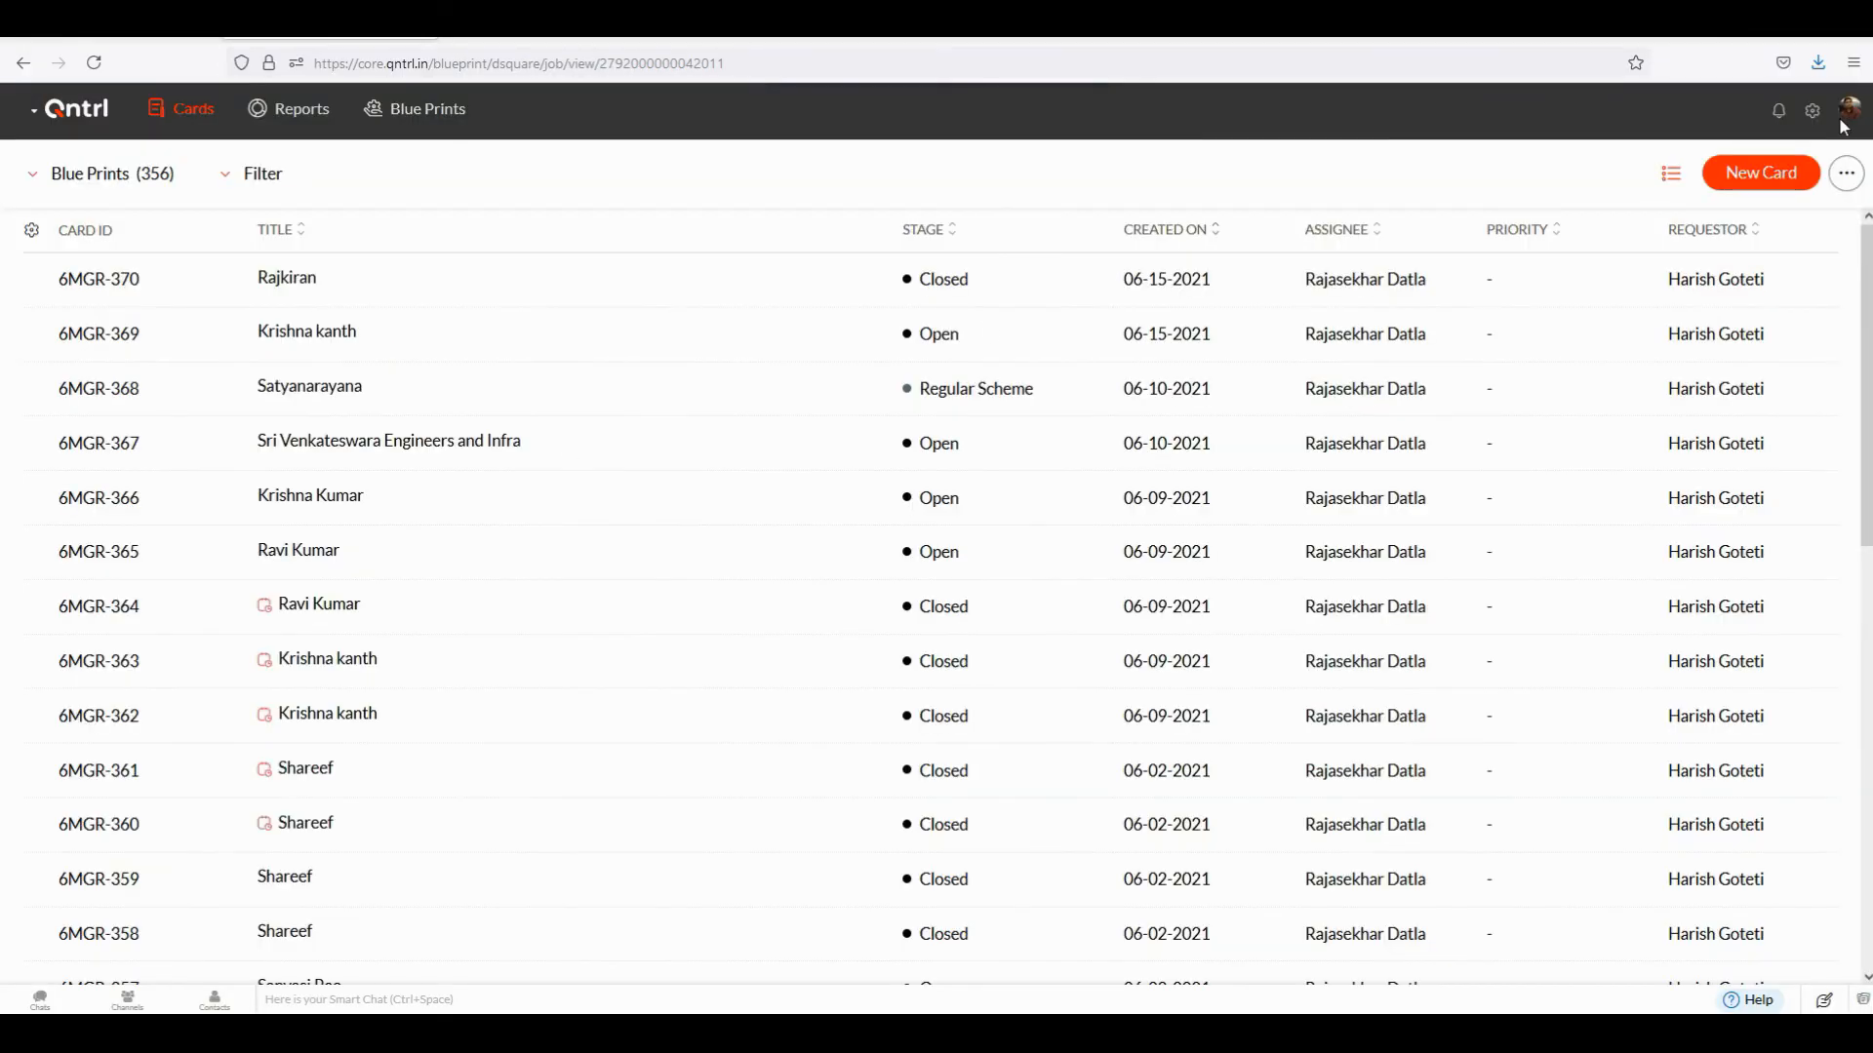
# Open the Blue Prints orchestration for editing from the Orchestration settings
pyautogui.click(1812, 111)
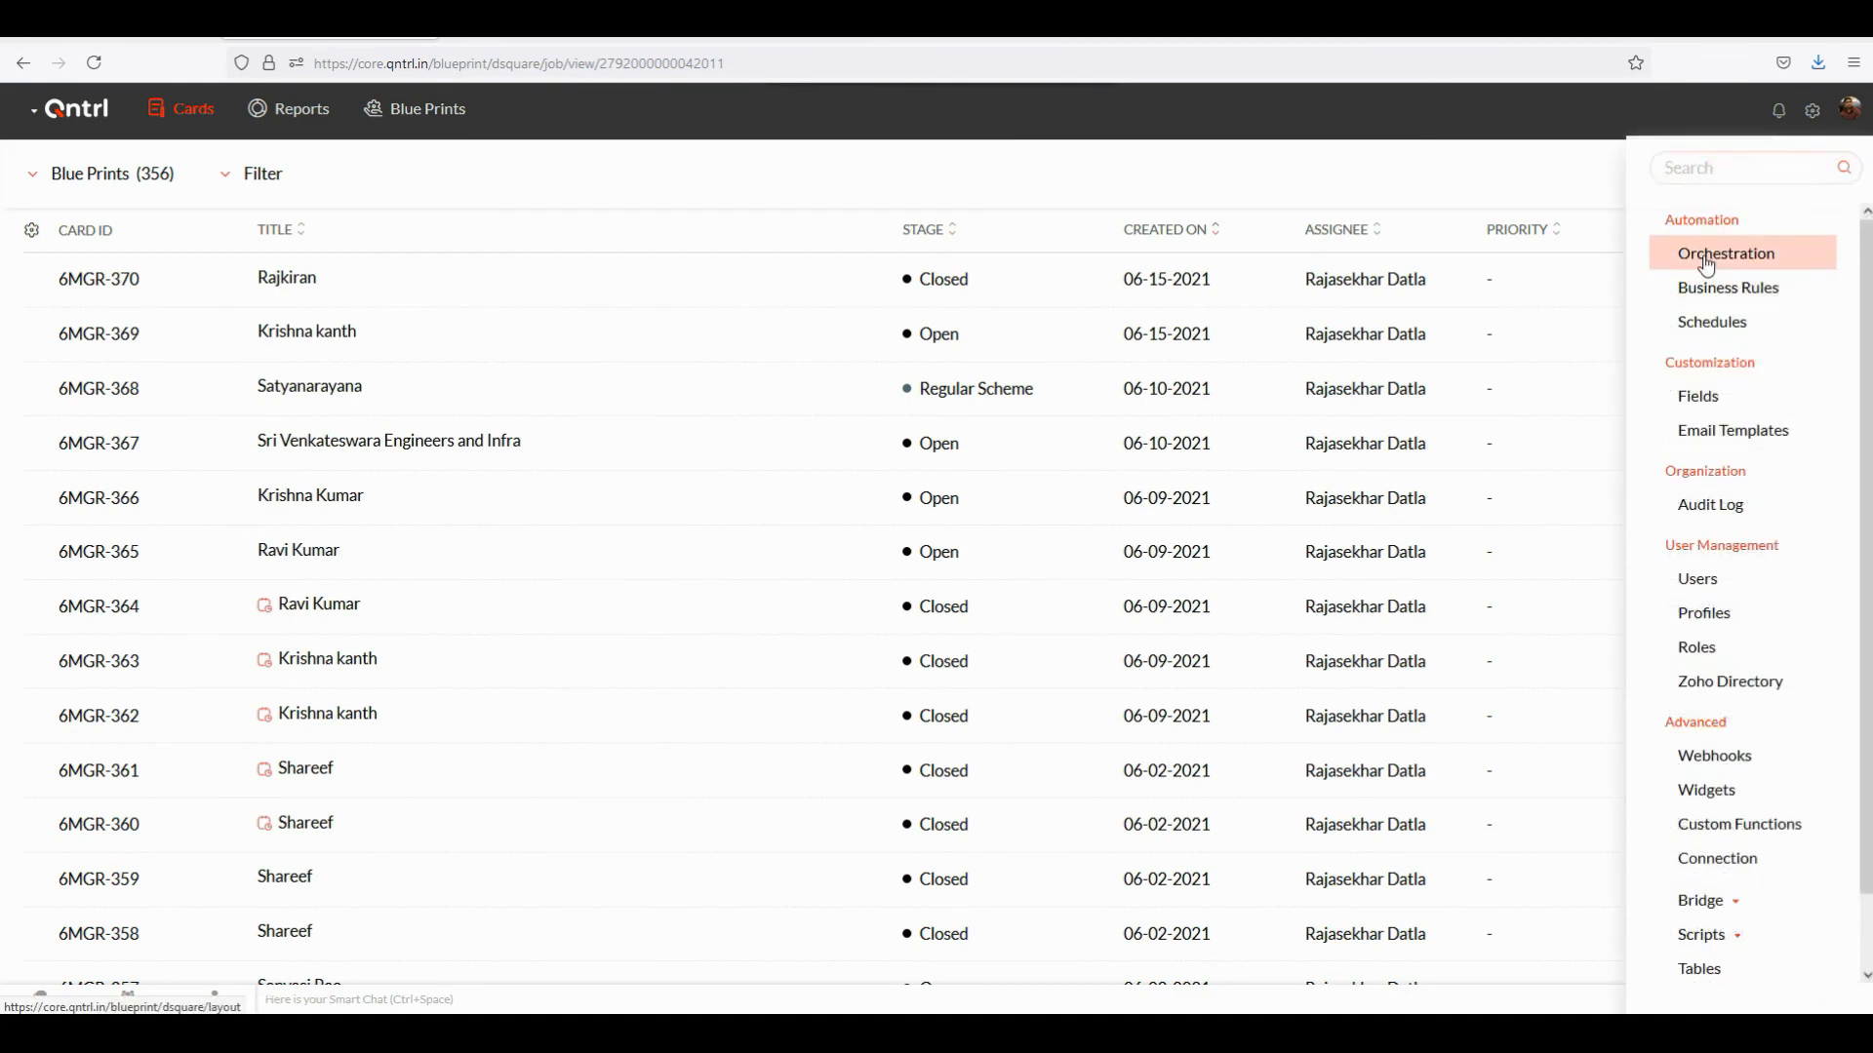
pyautogui.click(1722, 253)
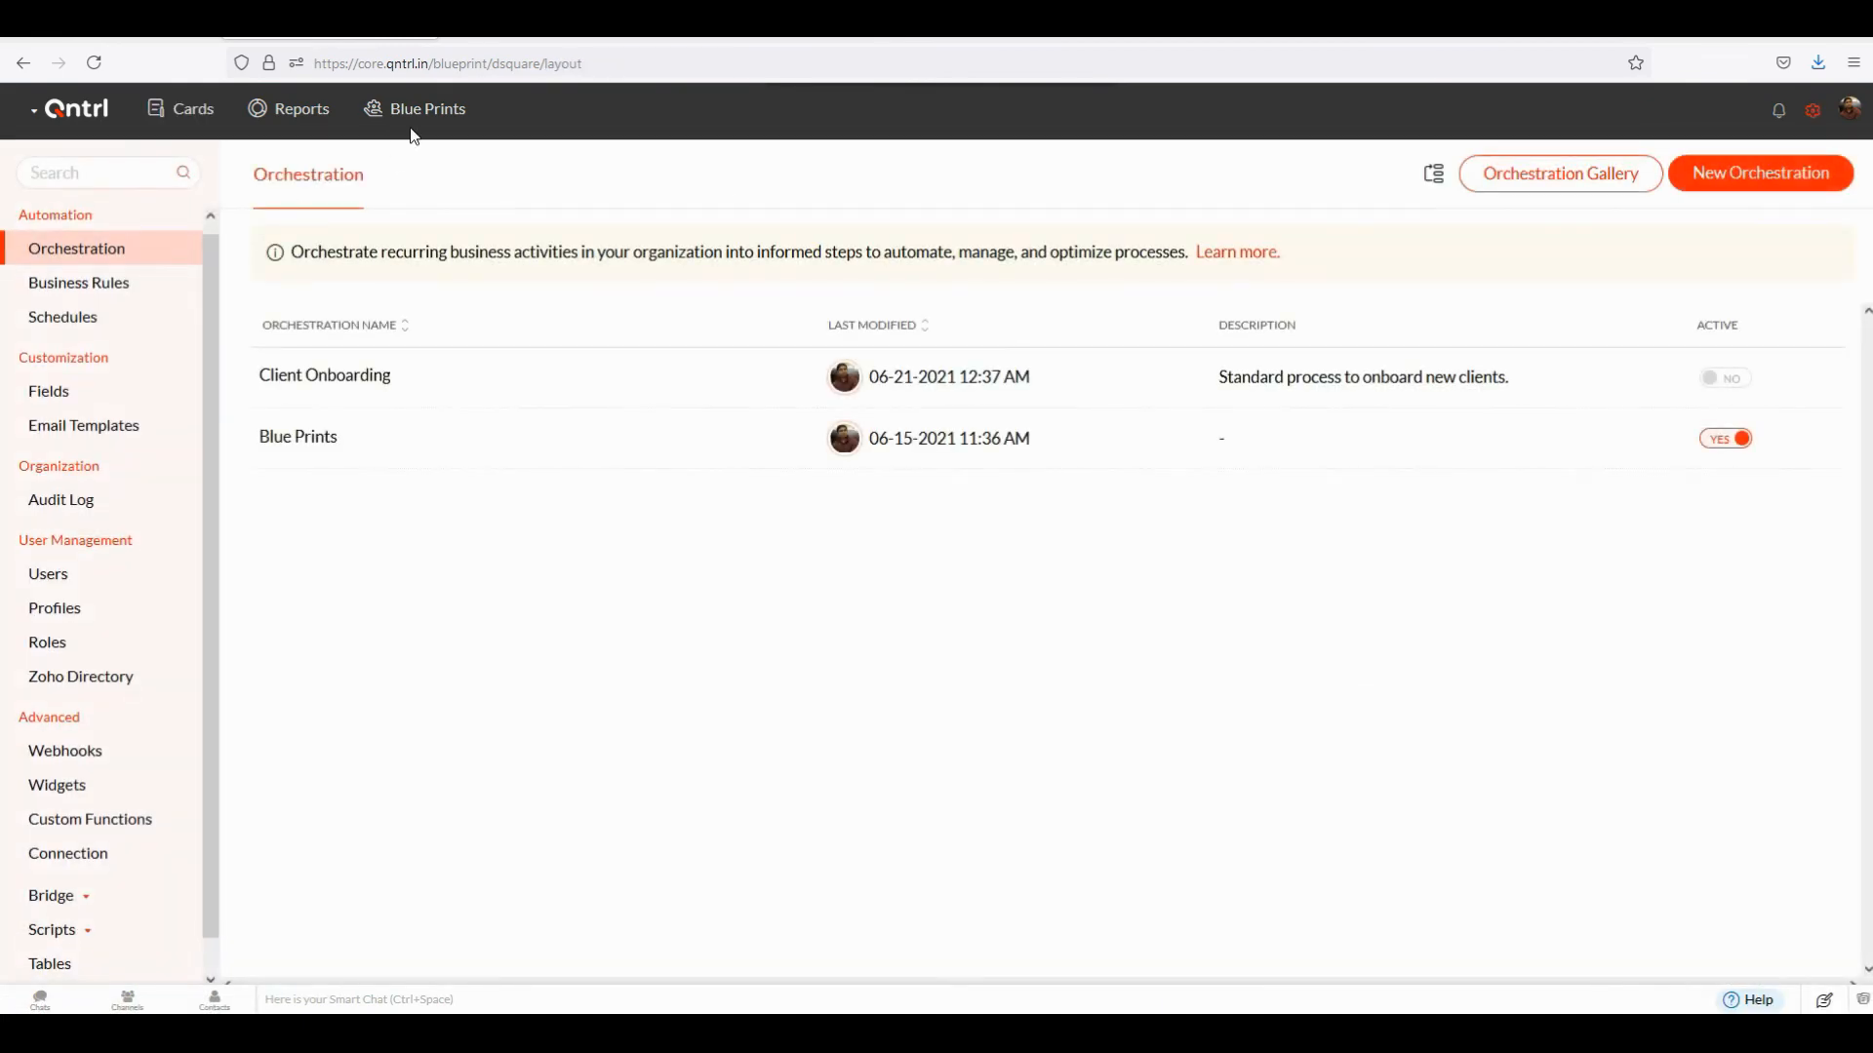
pyautogui.click(340, 380)
pyautogui.click(24, 71)
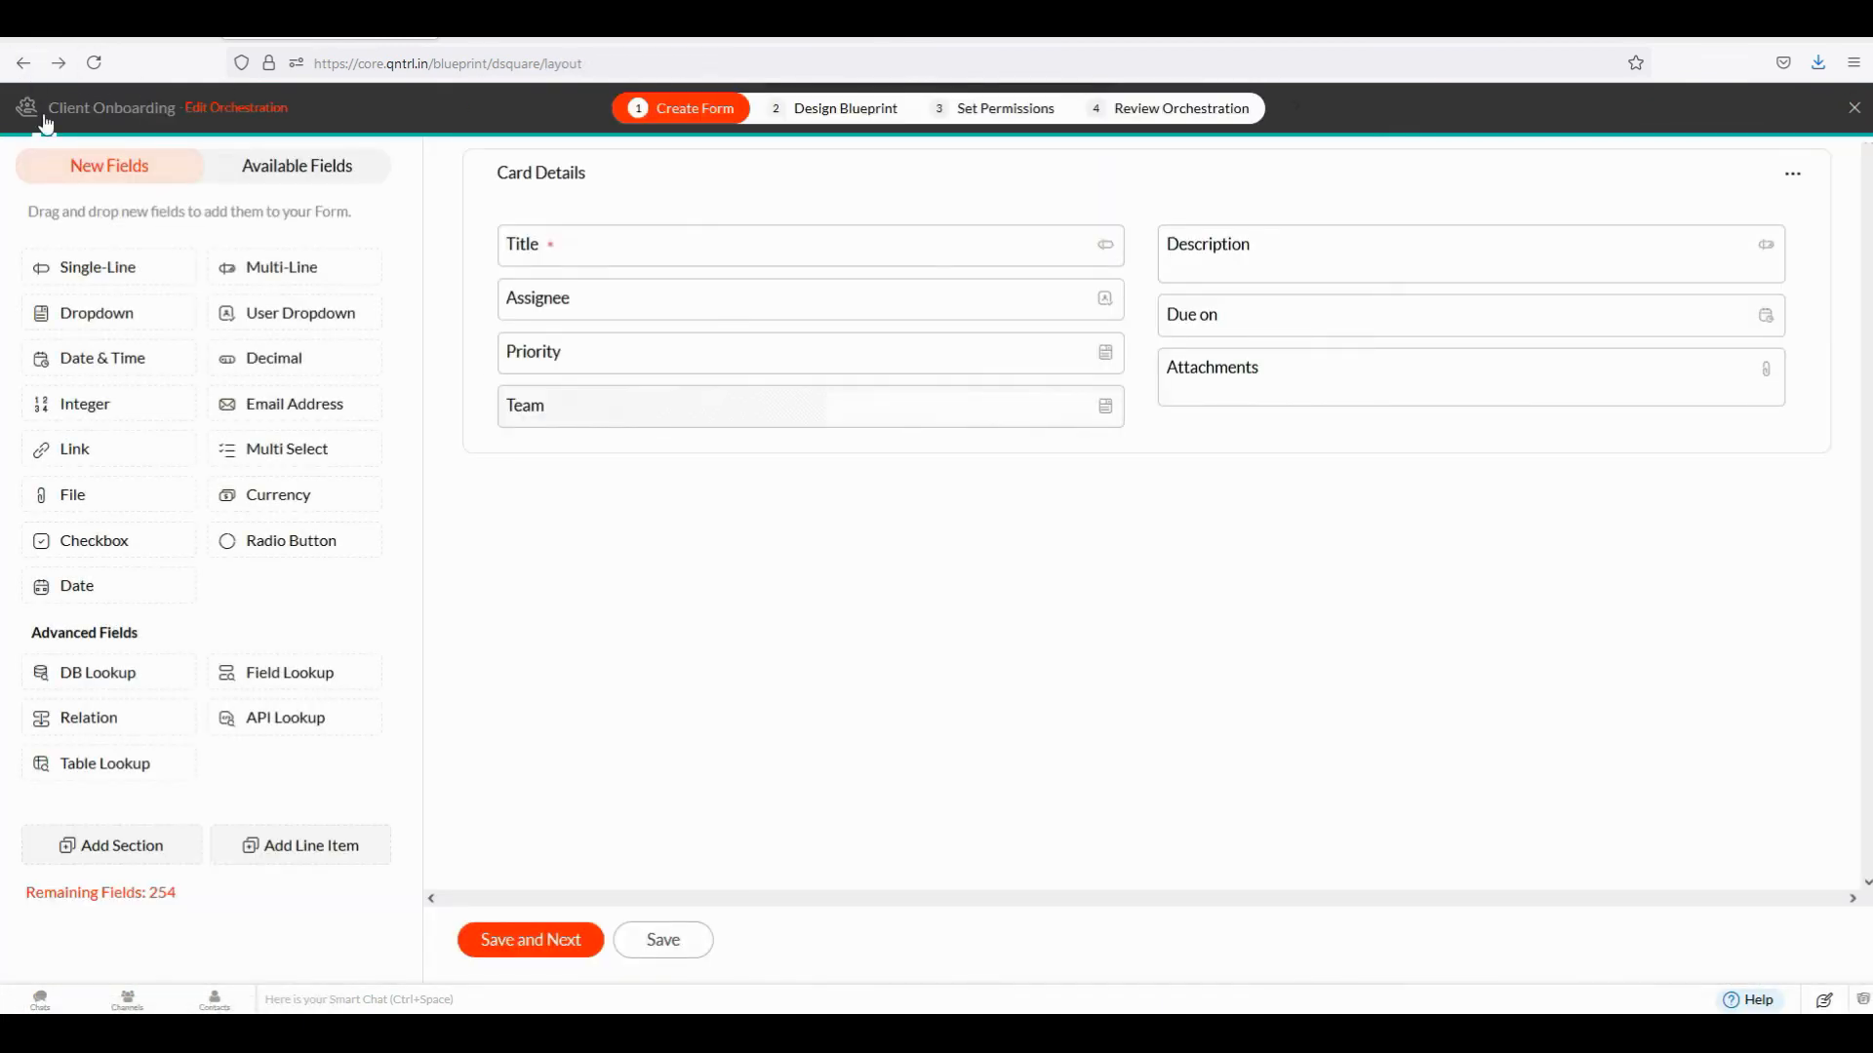
pyautogui.click(297, 435)
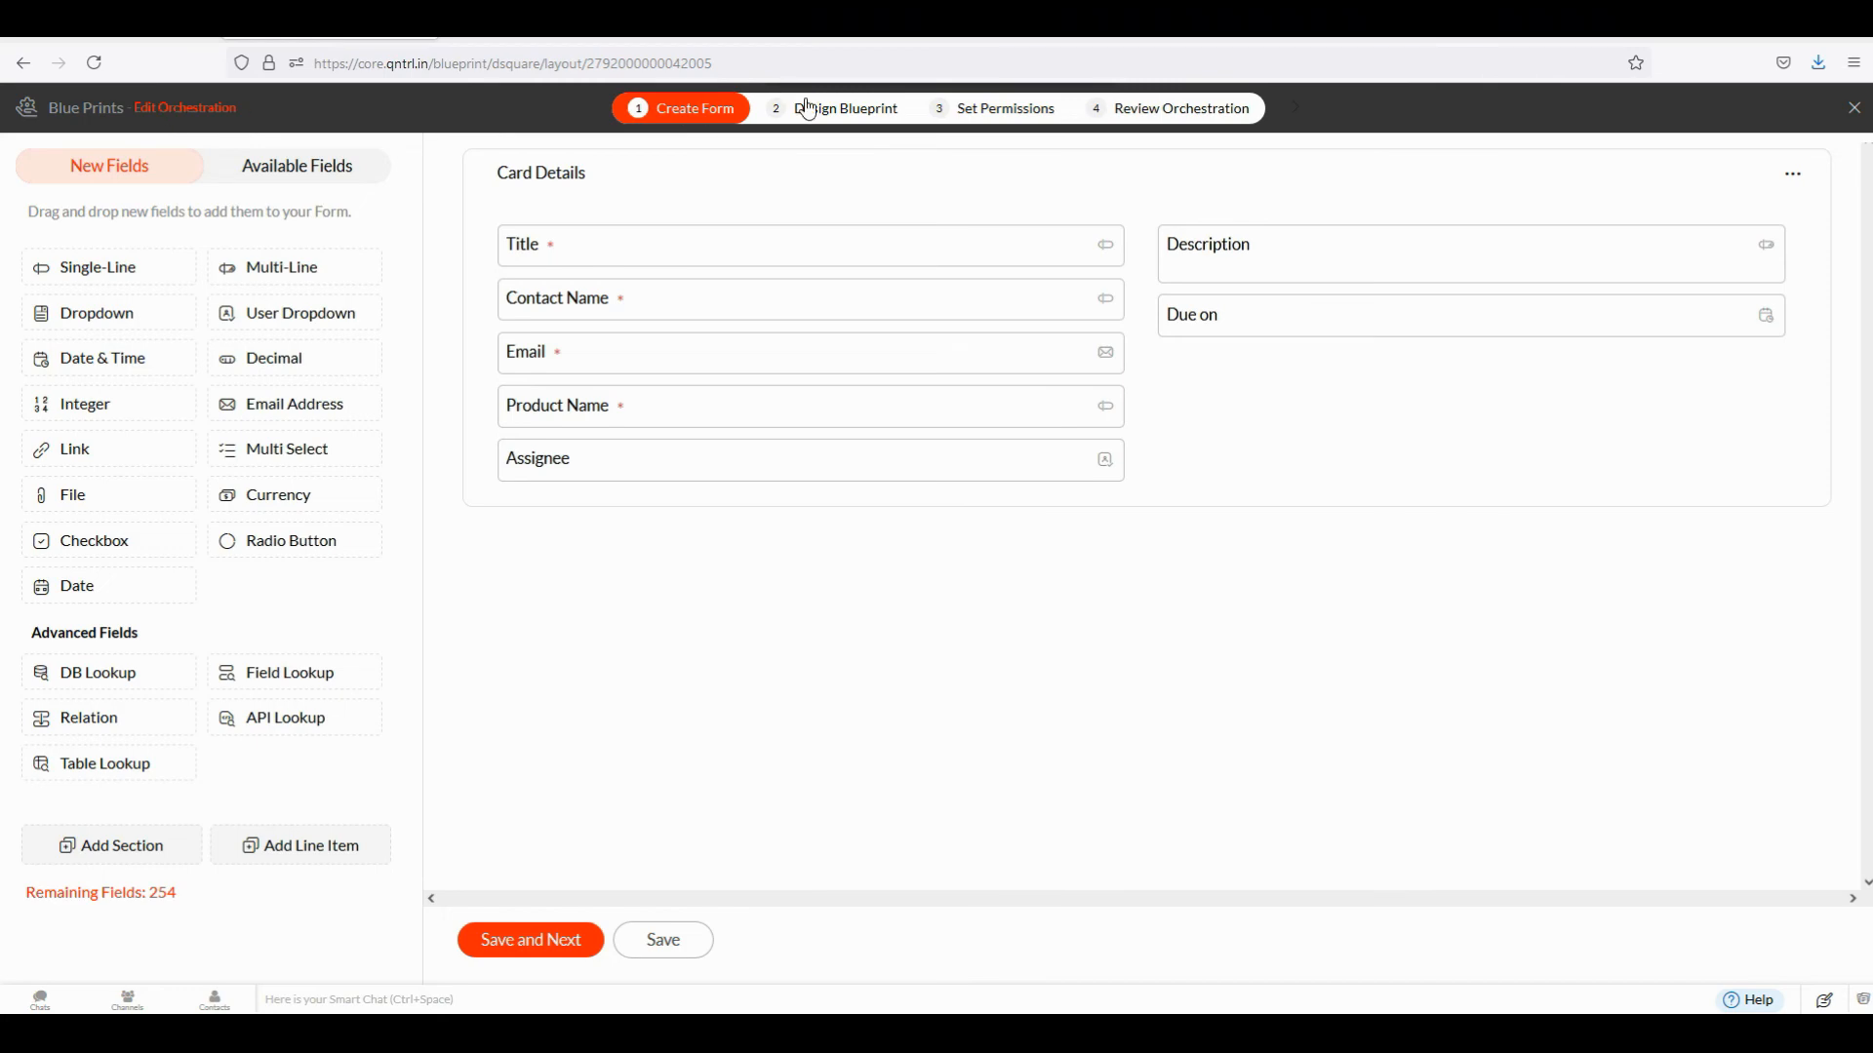
# Save the orchestration's form and open the Quarterly returns Monthly Payment scheme blueprint for design
pyautogui.click(178, 105)
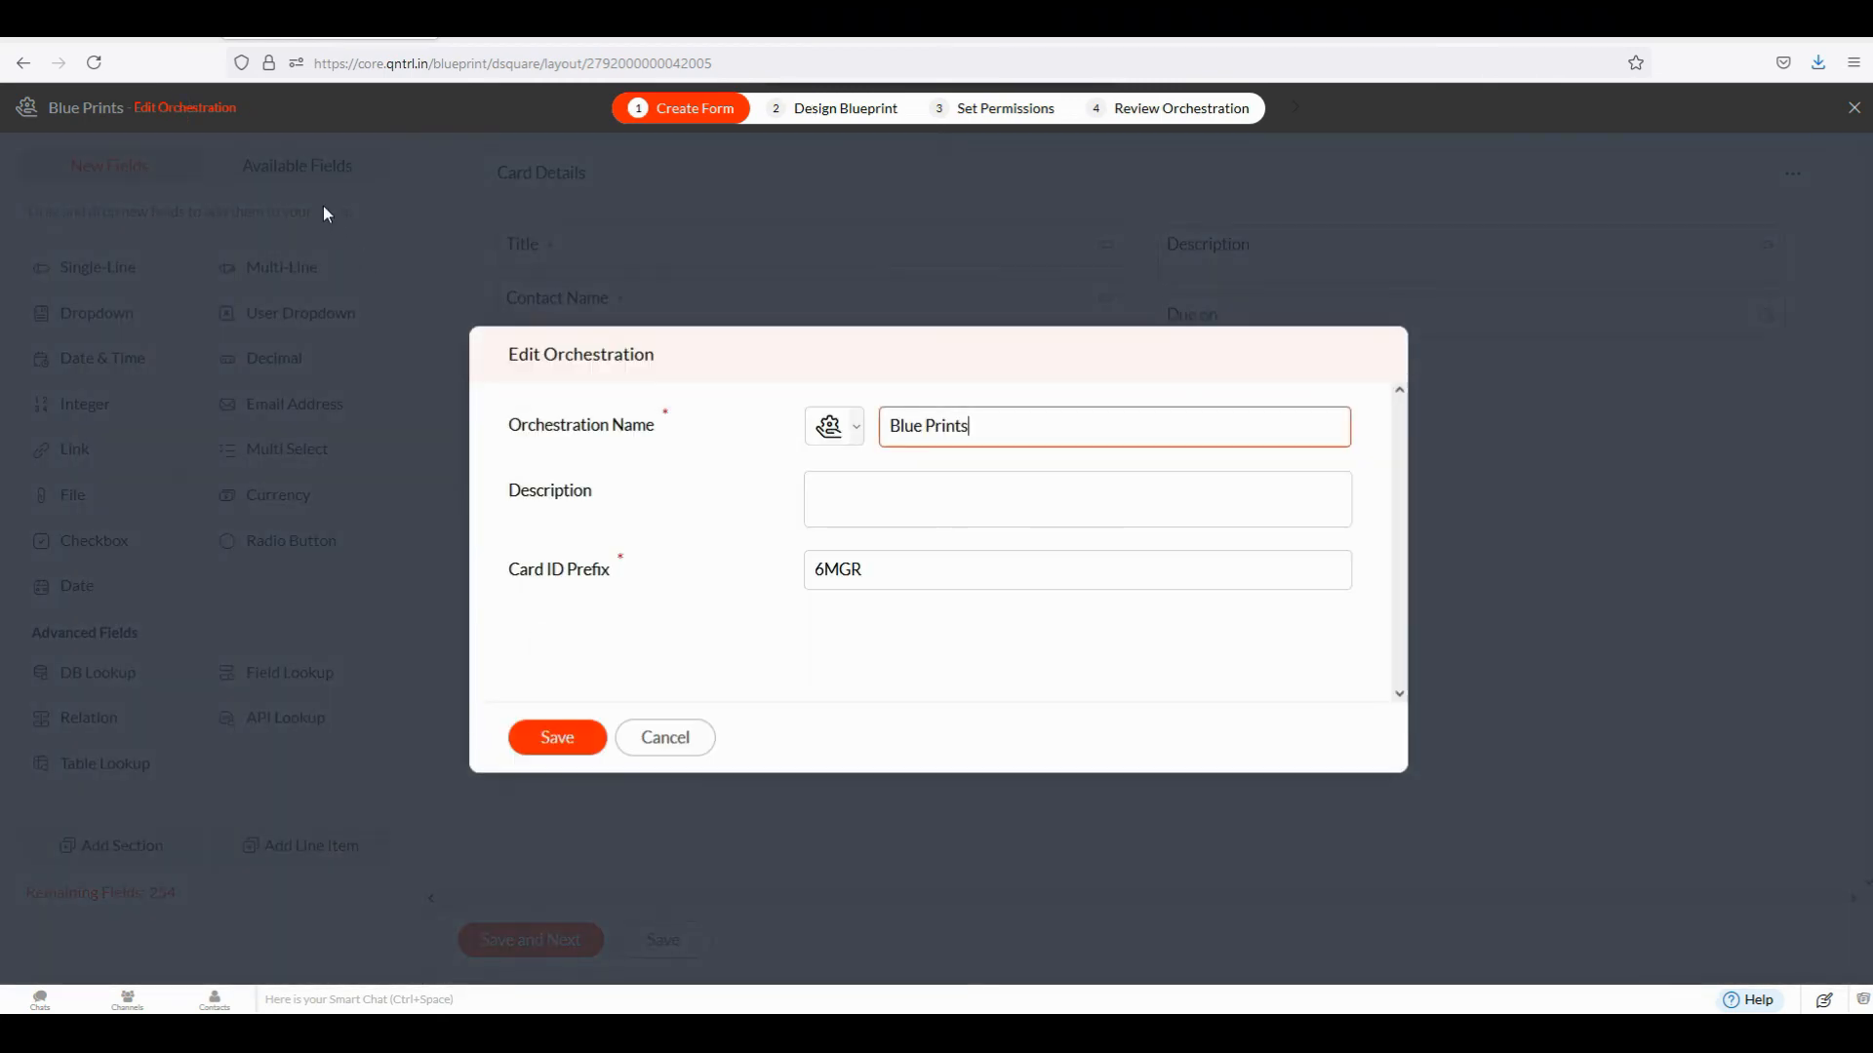
pyautogui.click(665, 738)
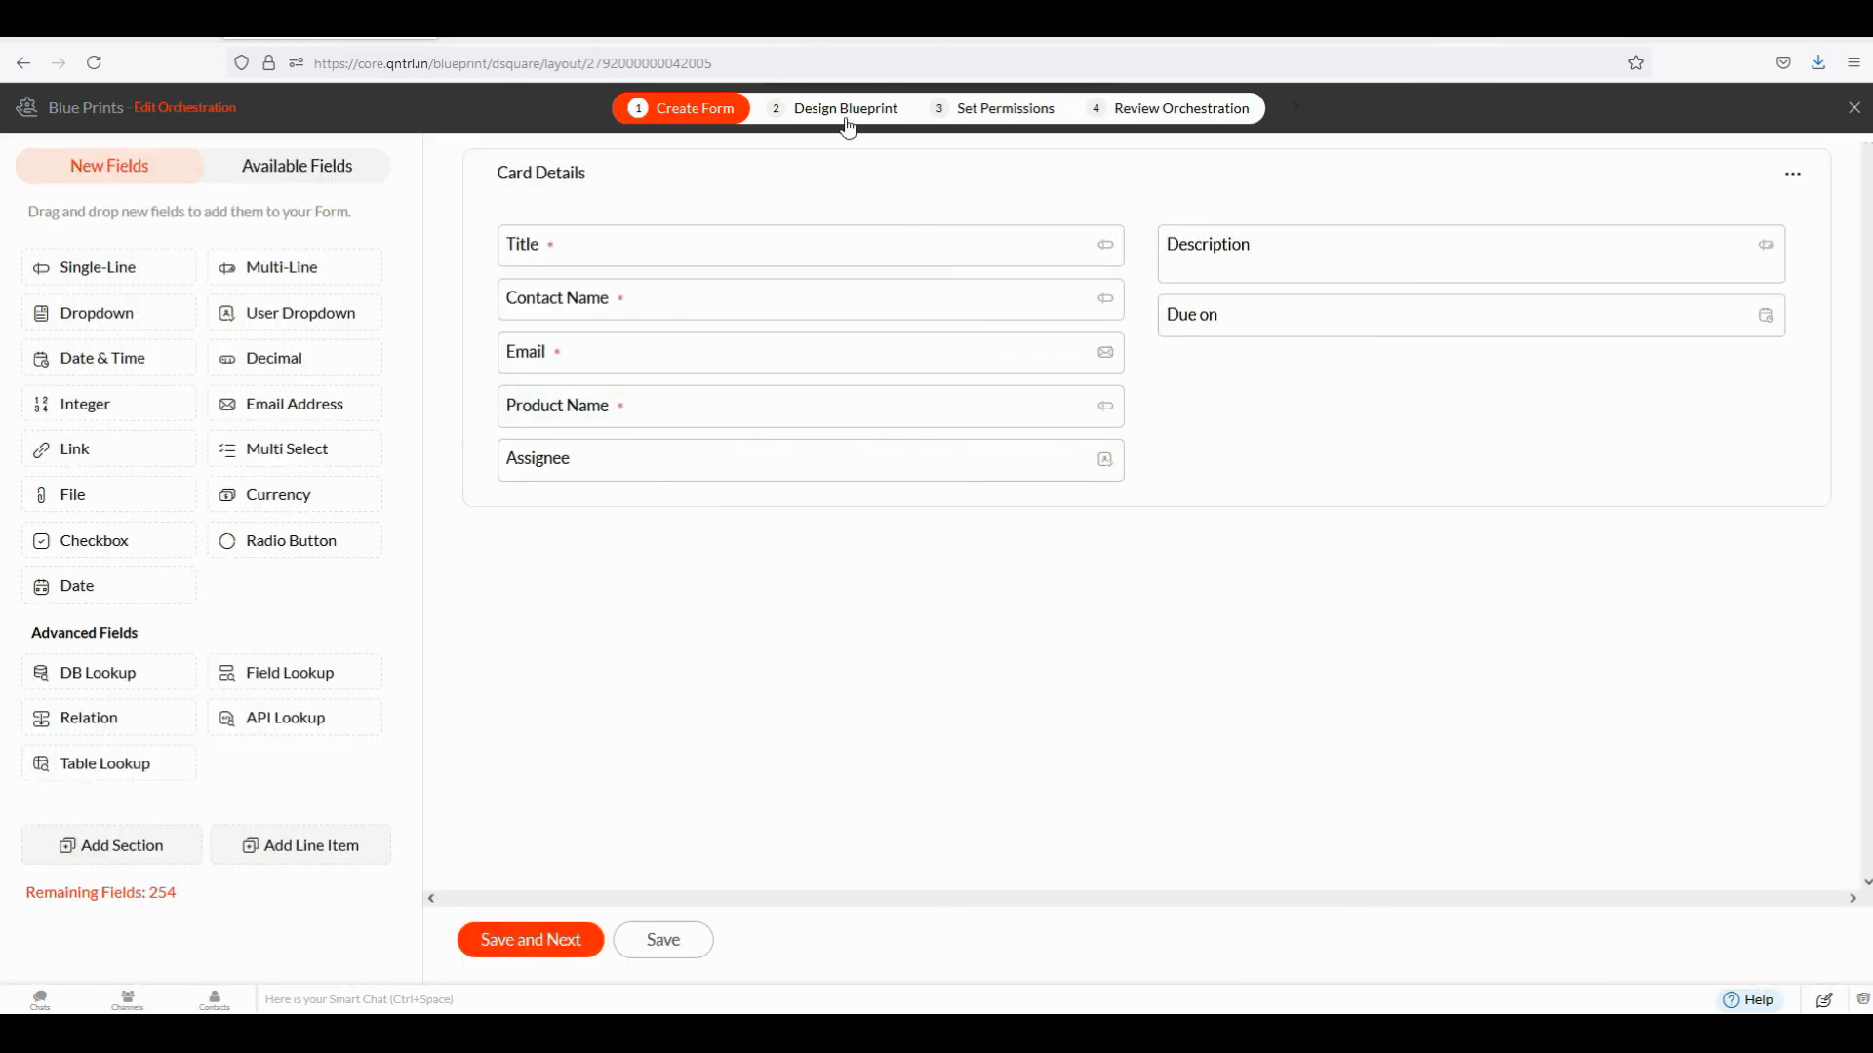
pyautogui.click(517, 946)
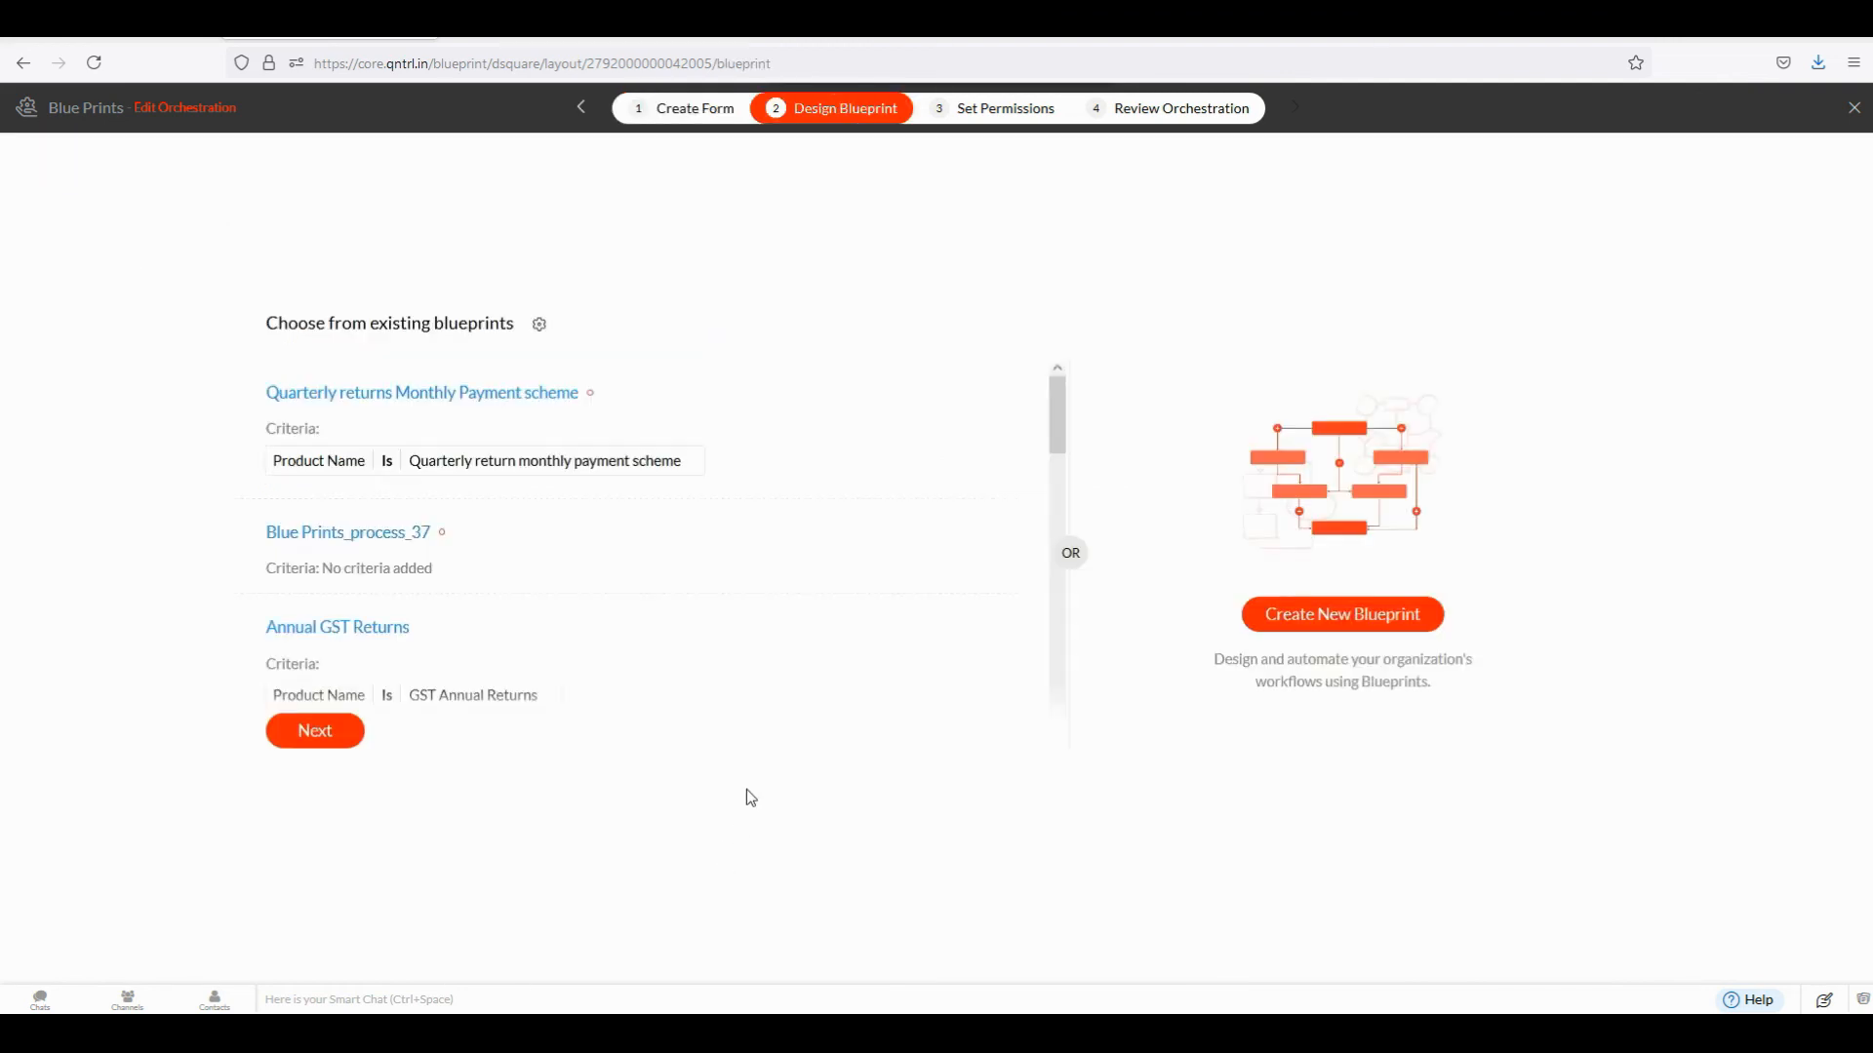
pyautogui.click(869, 409)
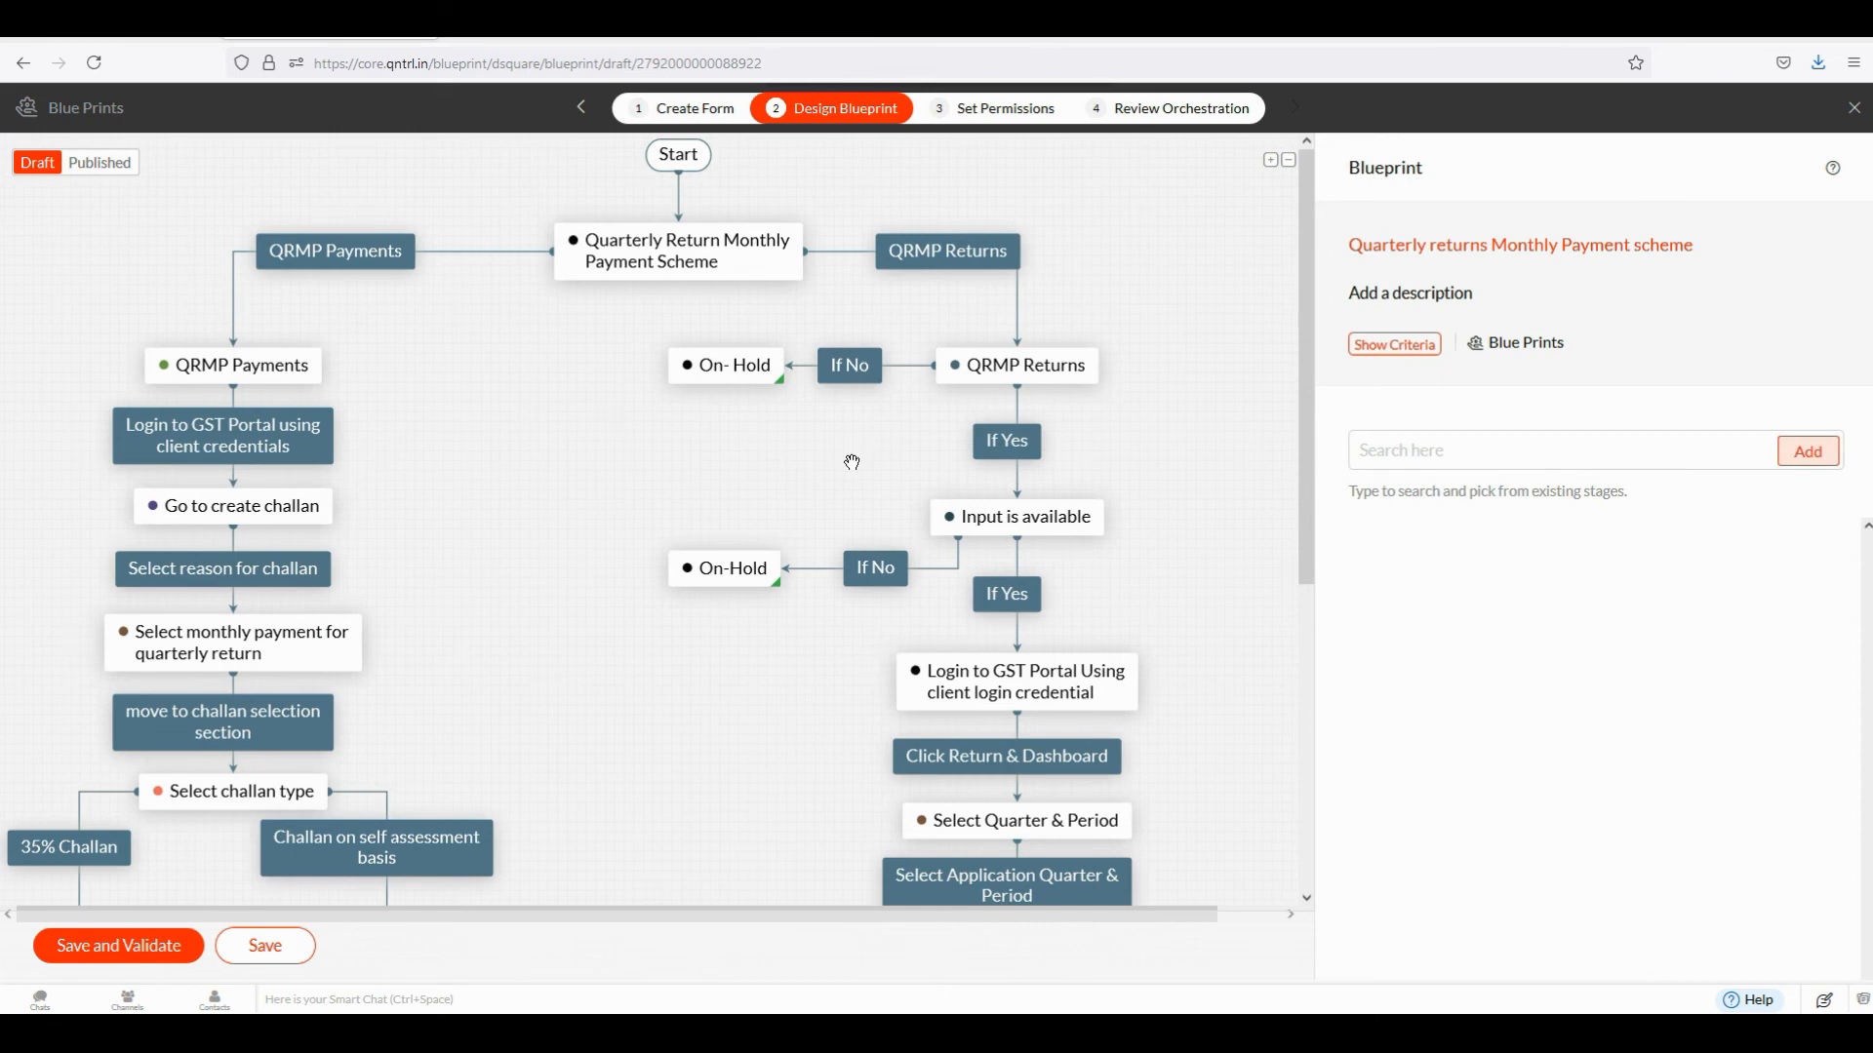
# Examine the Before, During and After settings of the If Yes transition below QRMP Returns, and switch back to the Google Slides presentation
pyautogui.click(977, 454)
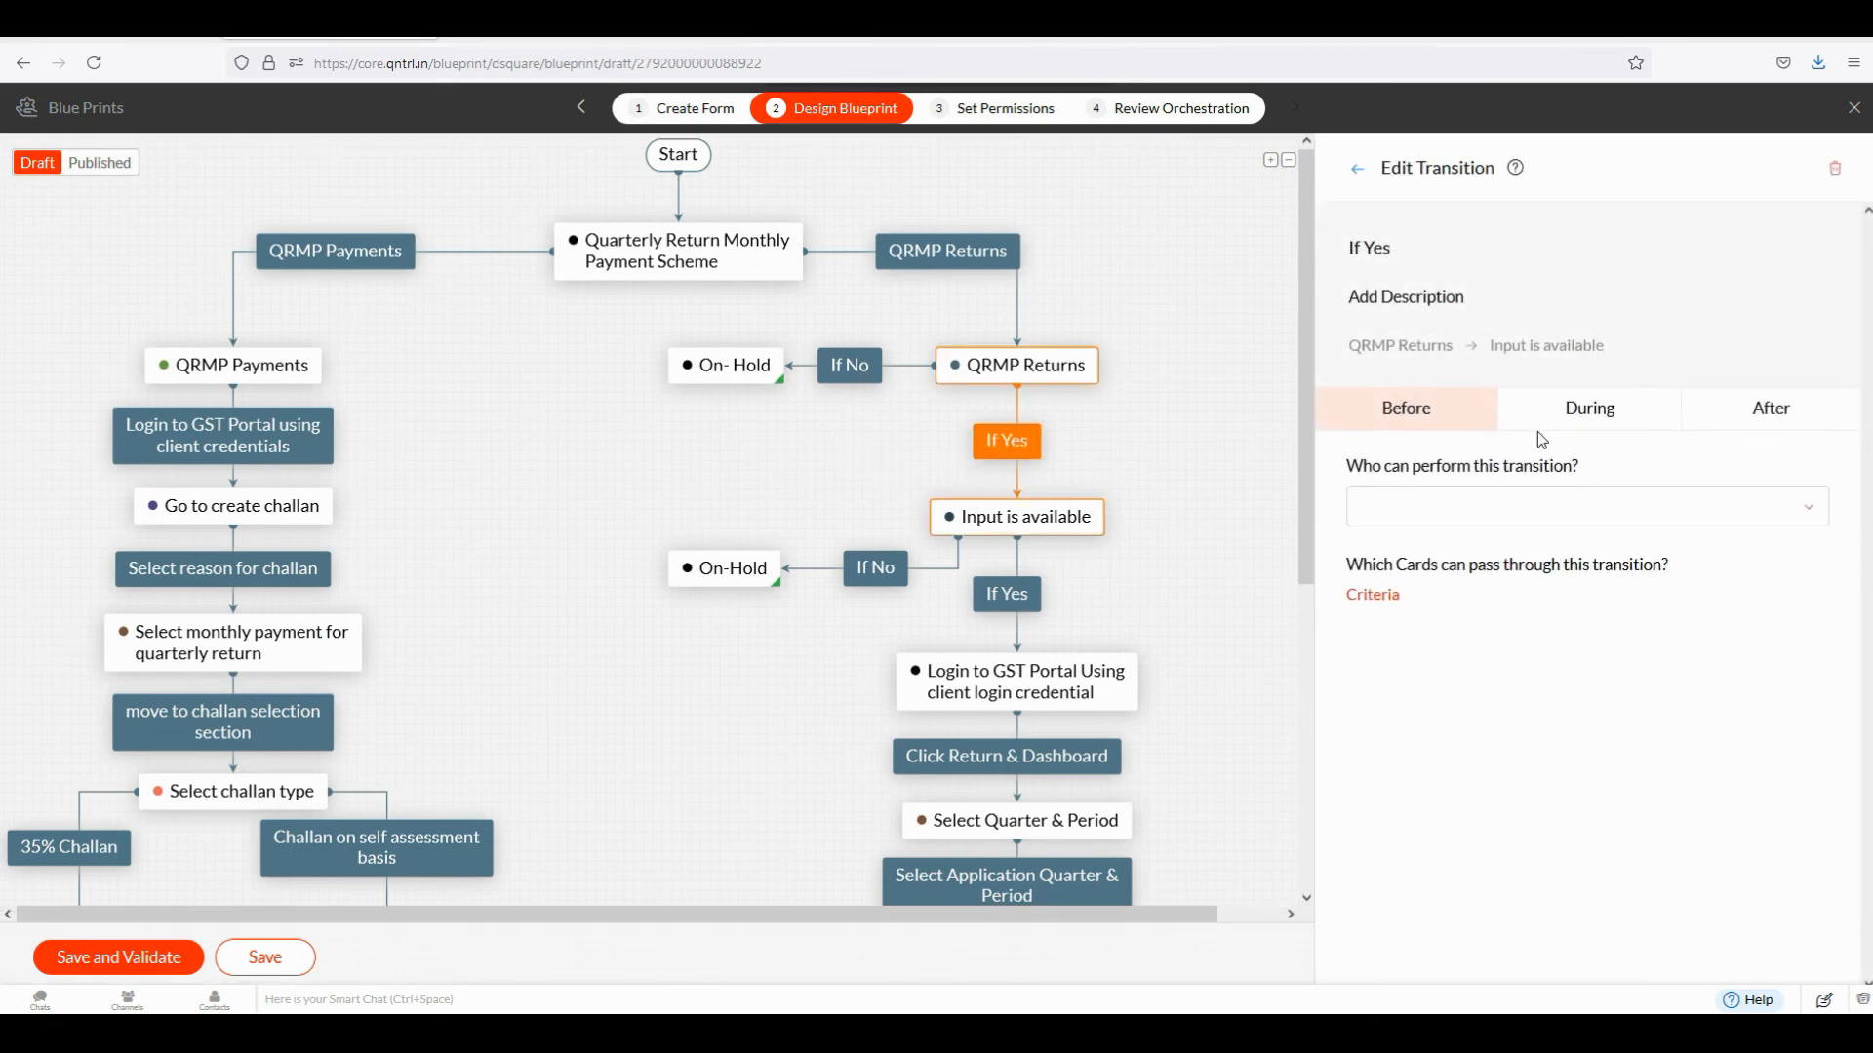
pyautogui.click(1596, 407)
pyautogui.click(1762, 409)
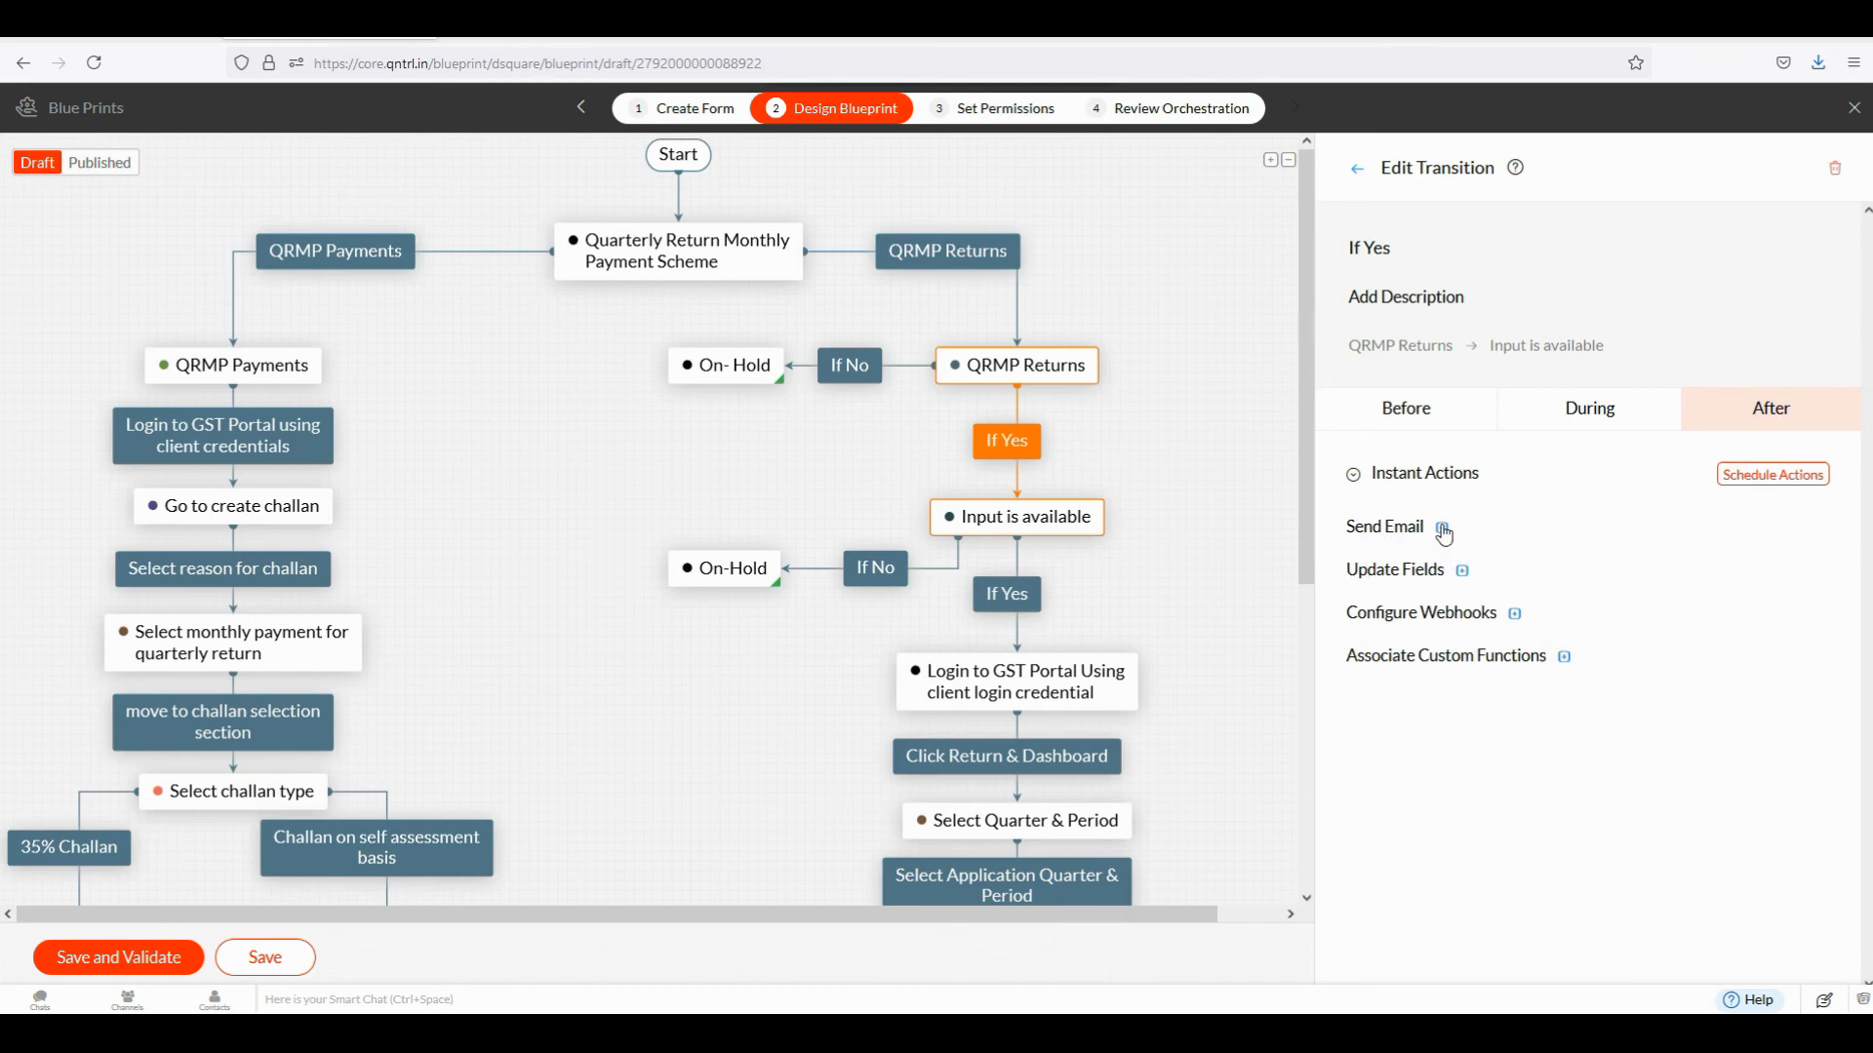
pyautogui.click(1353, 477)
pyautogui.click(1353, 476)
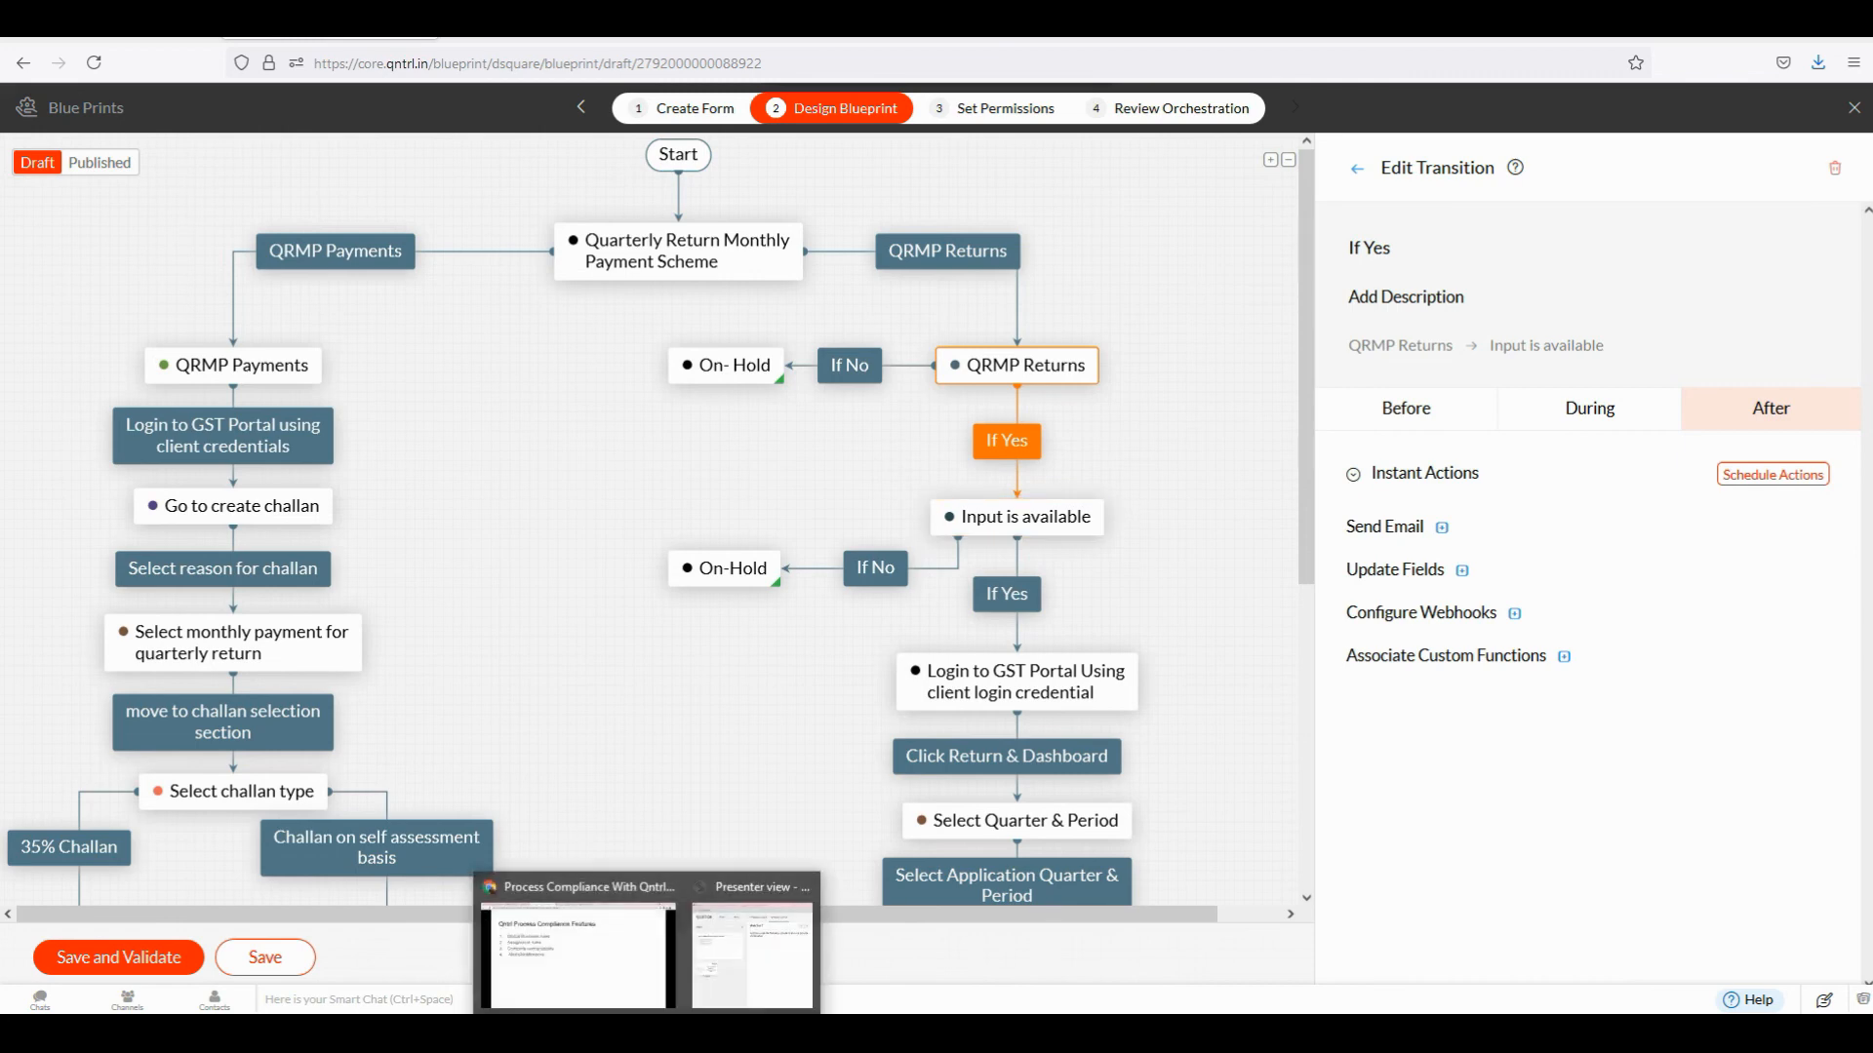
pyautogui.click(628, 995)
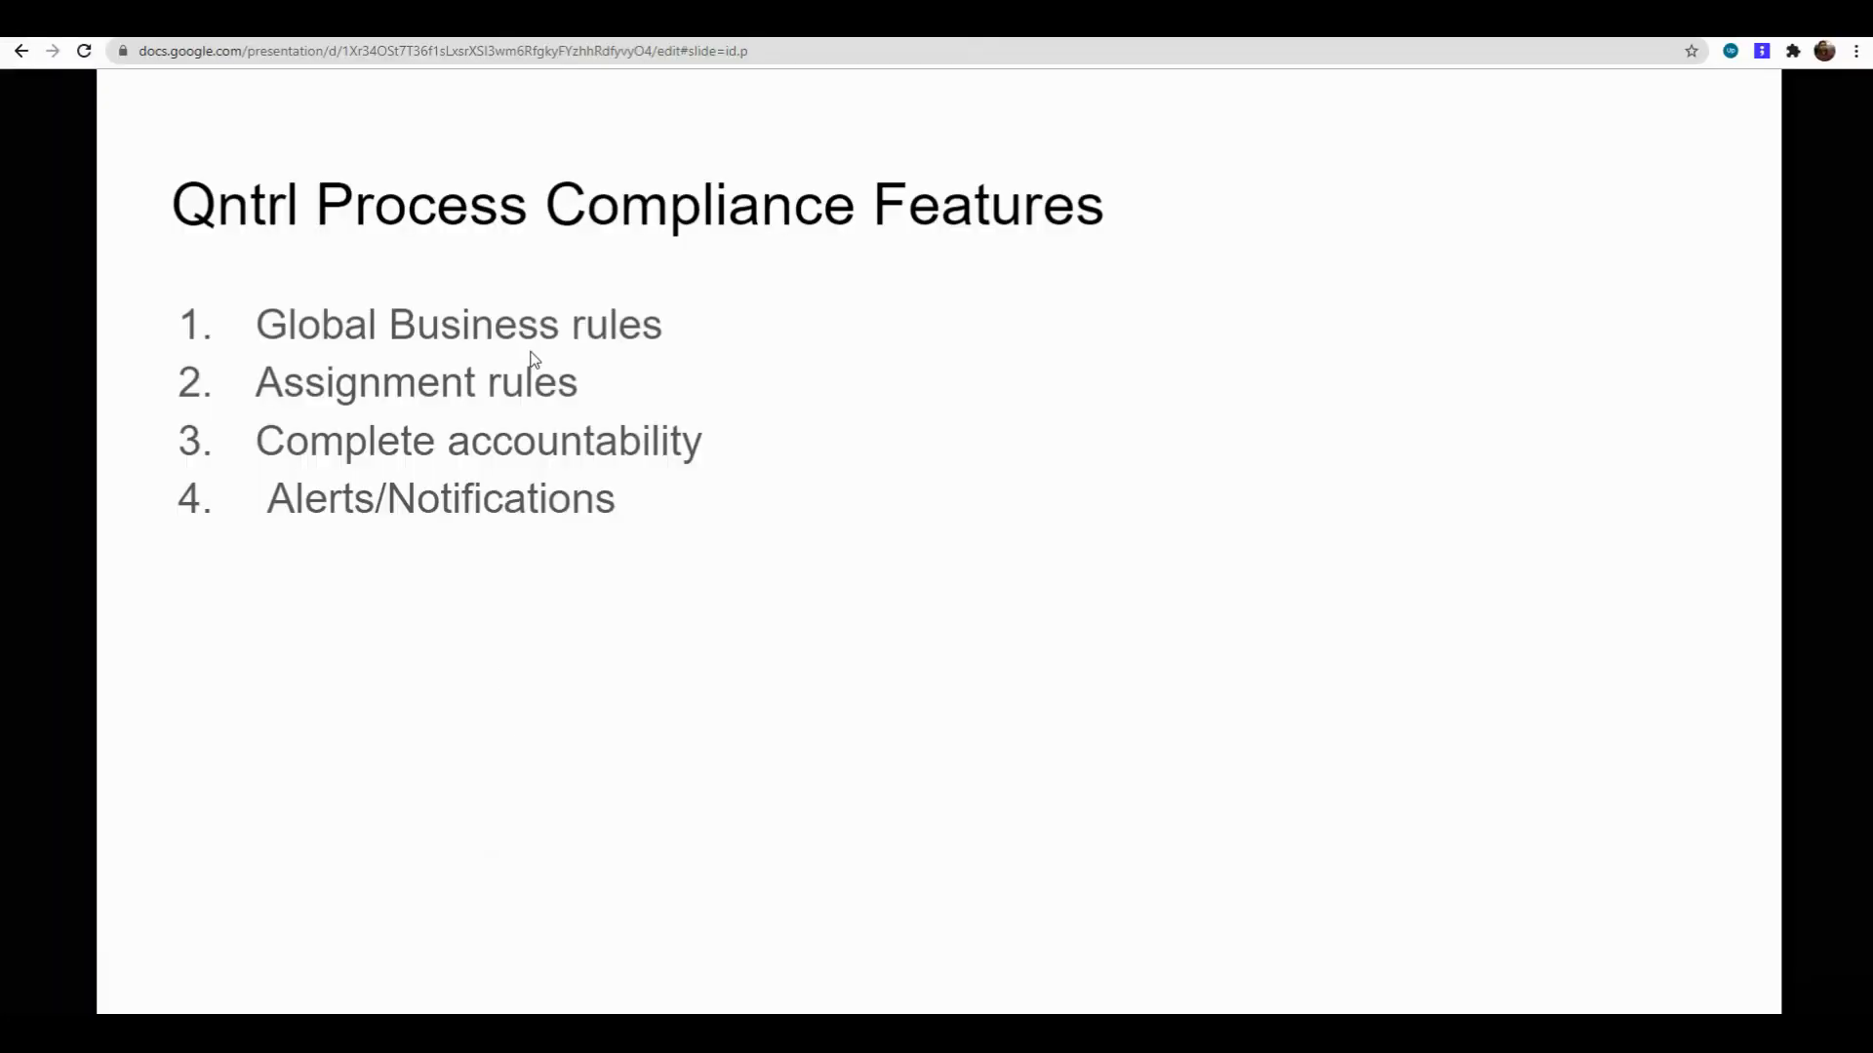